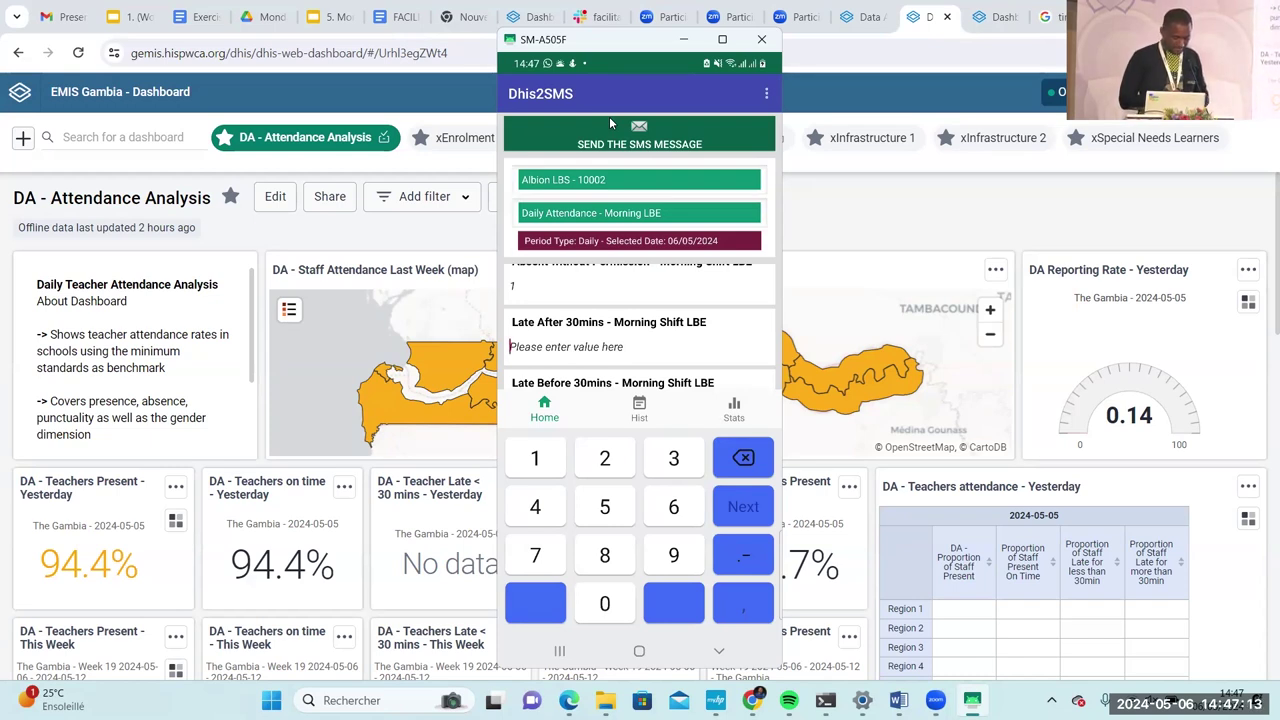
# For 06/05/2024, enter 2 teachers late after 30mins, 3 late before 30mins and 12 female teachers present in the morning shift.
pyautogui.write('2')
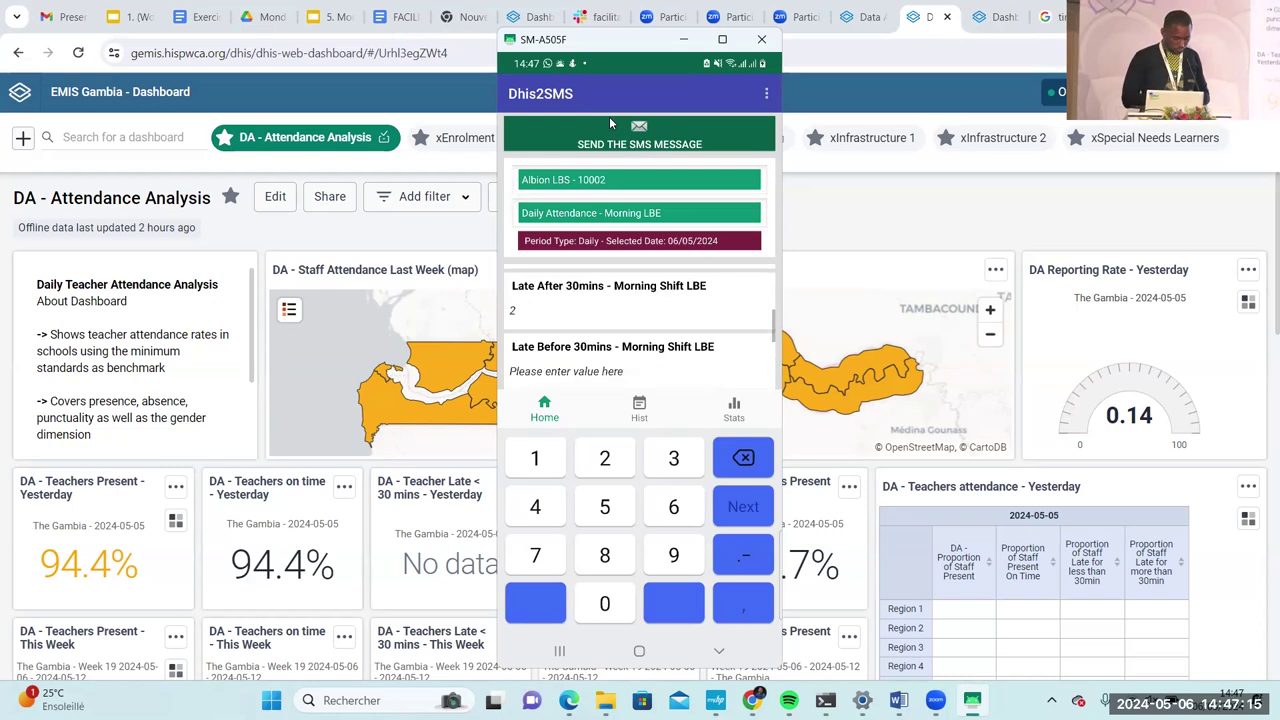
pyautogui.write('3')
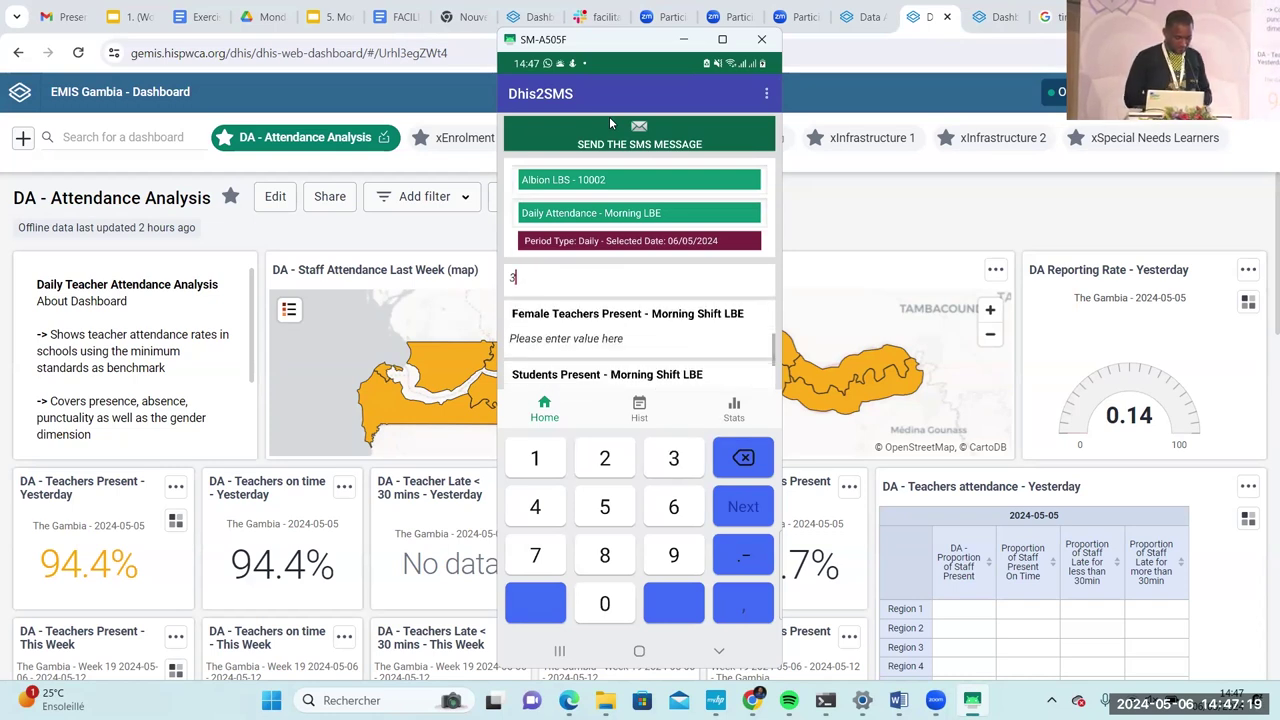
pyautogui.write('12')
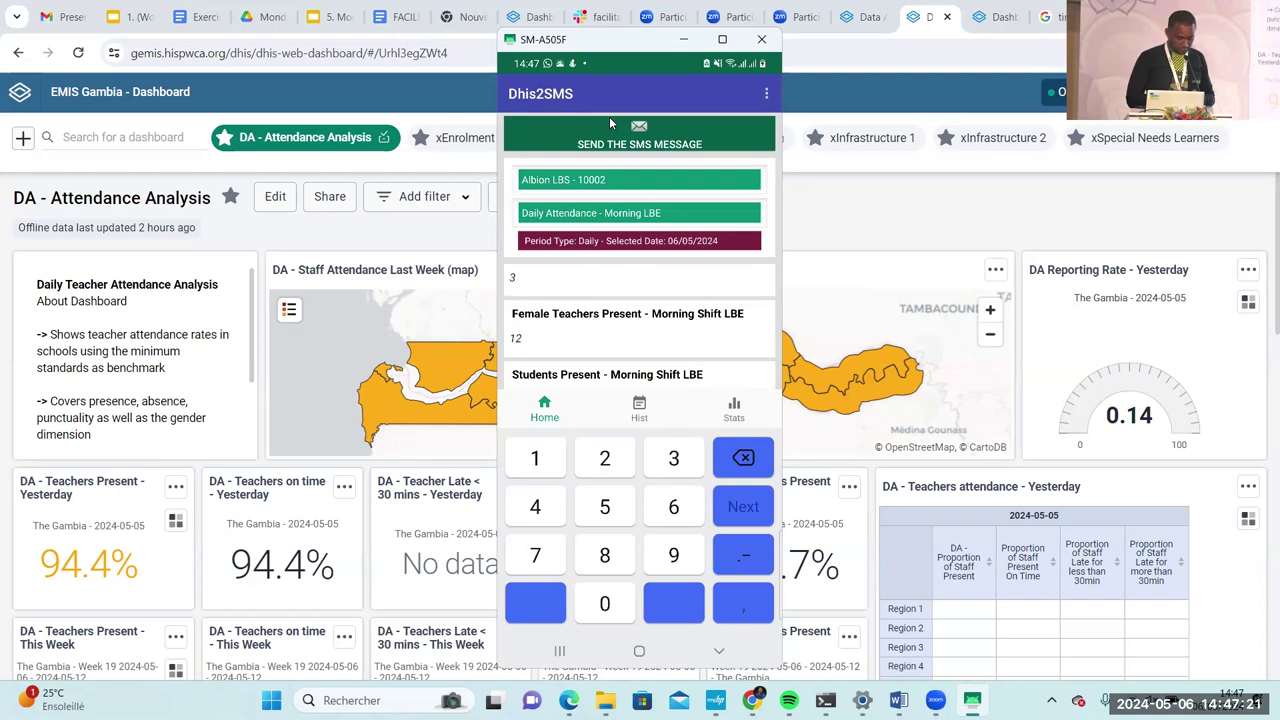
pyautogui.press('Tab')
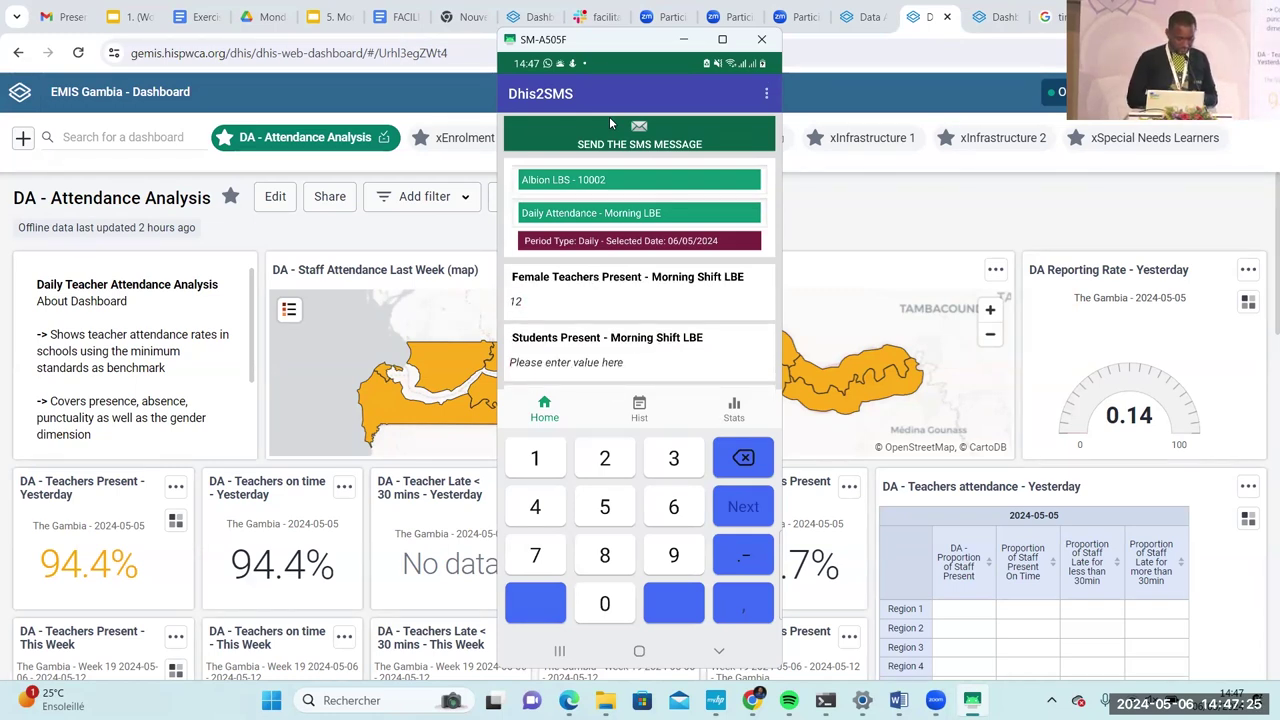
# Enter 1200 students present and 2 students absent for 06/05/2024, and submit the form for sending by SMS.
pyautogui.write('1200')
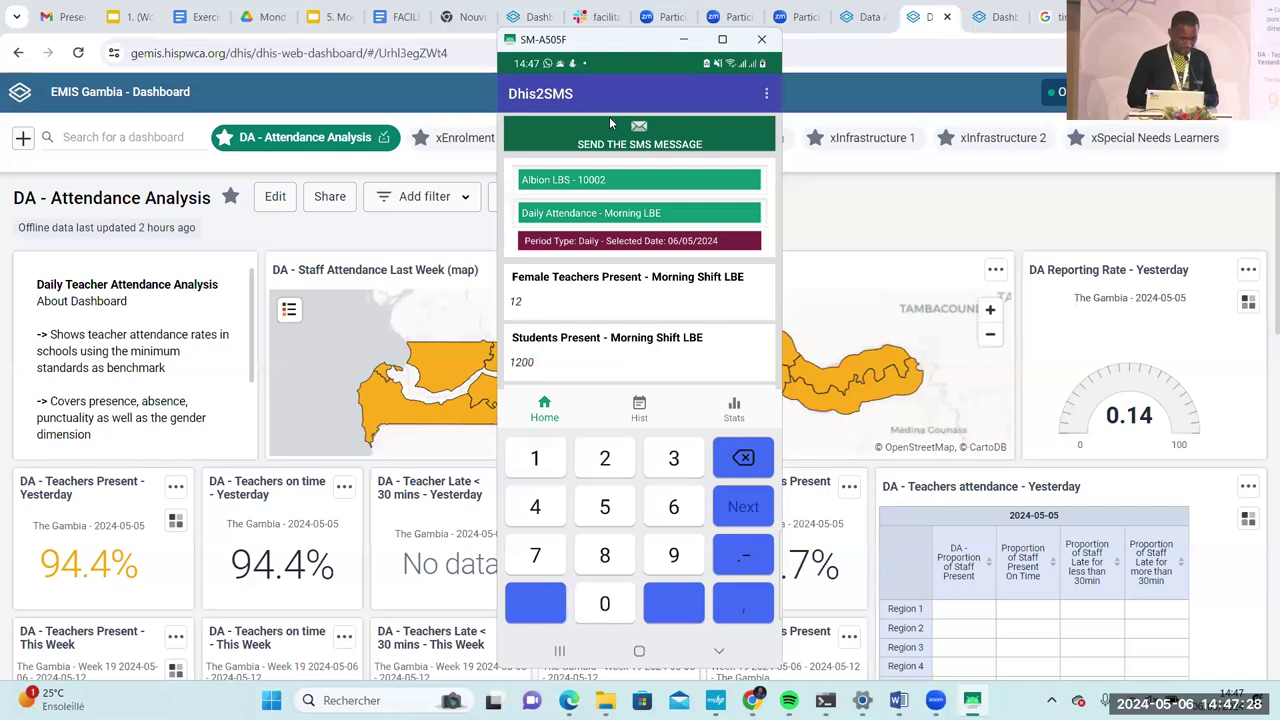
pyautogui.press('Tab')
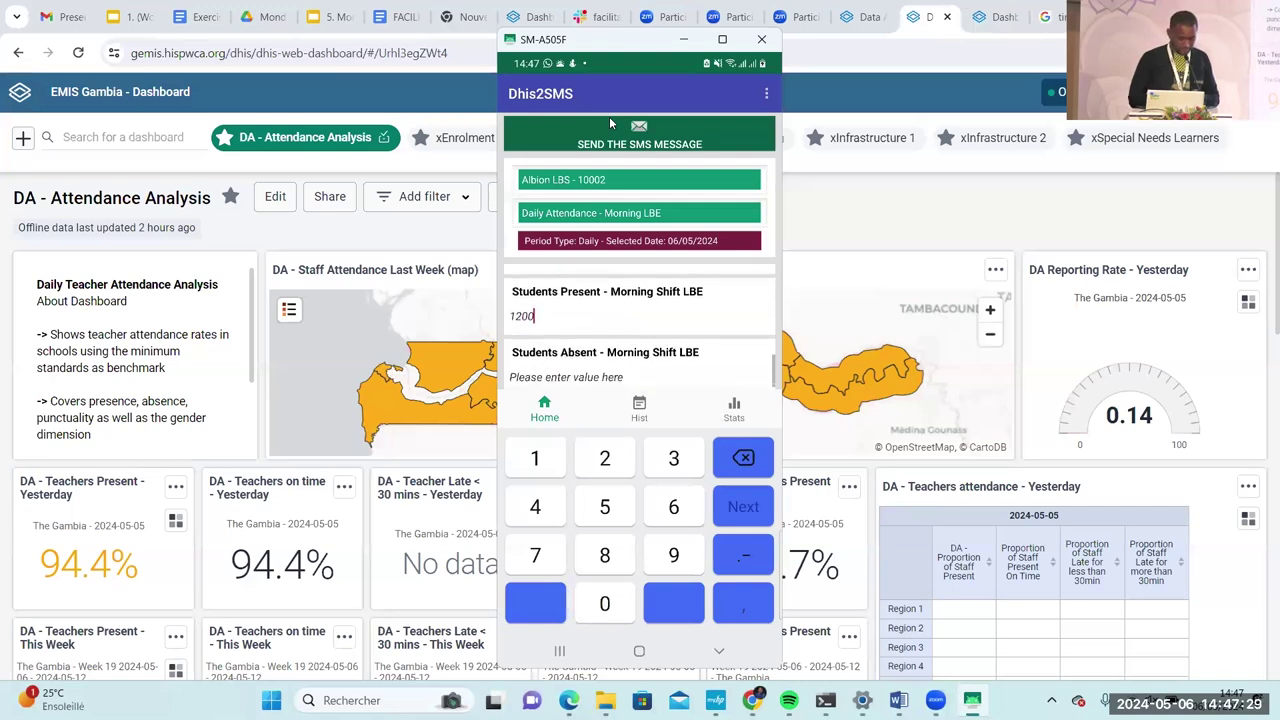
pyautogui.write('2')
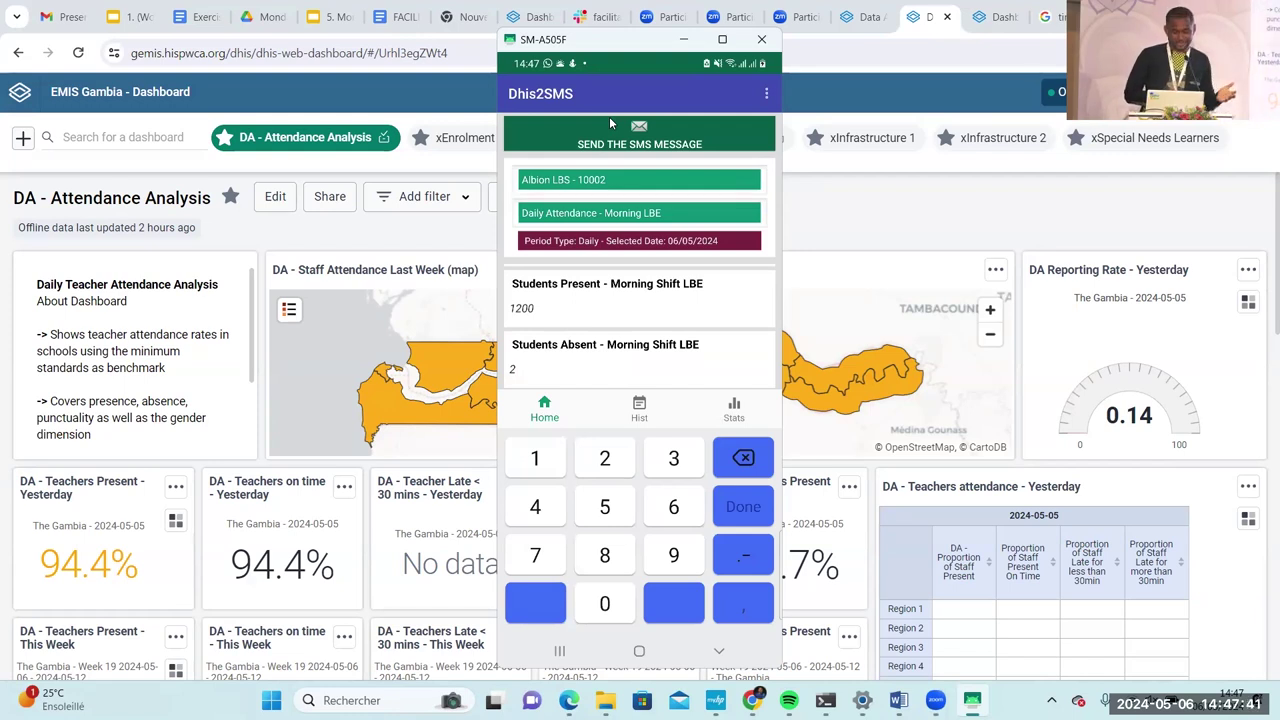
pyautogui.click(610, 123)
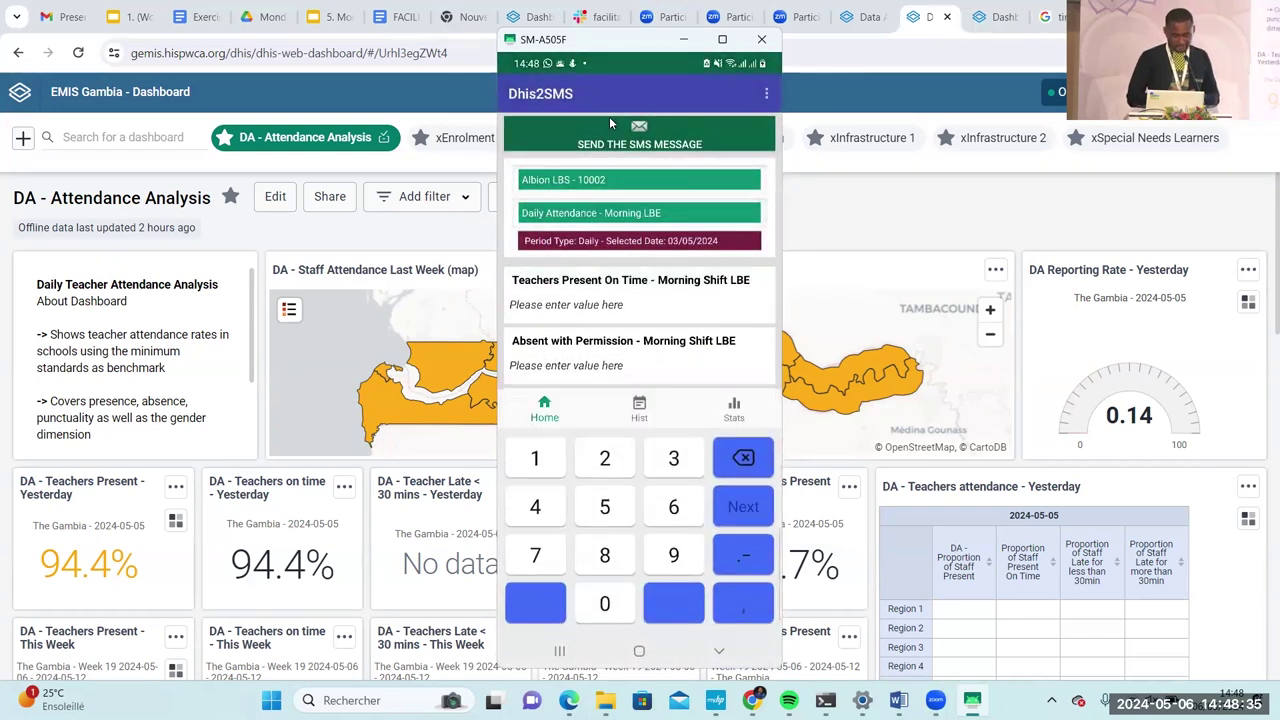
# For 03/05/2024, enter 23 teachers present on time, 2 absent with permission and 2 absent without permission in the morning shift.
pyautogui.write('23')
pyautogui.press('Return')
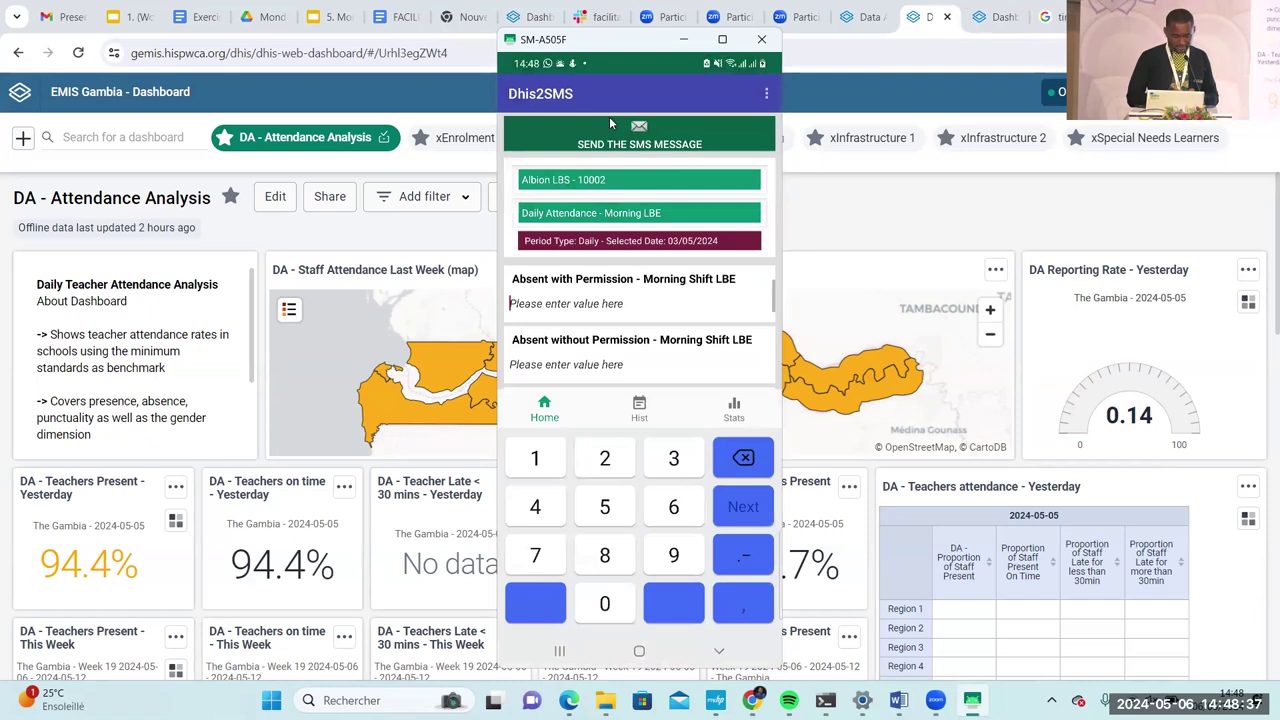
pyautogui.write('0')
pyautogui.press('Return')
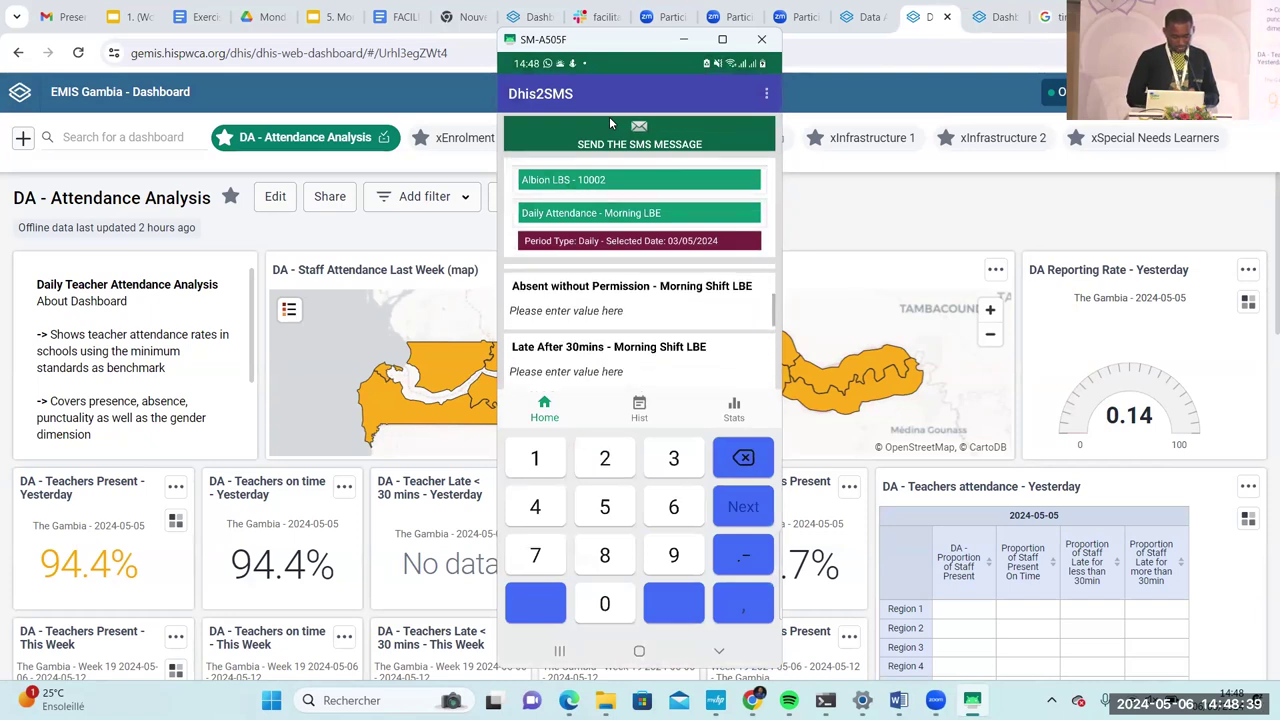
pyautogui.write('2')
pyautogui.press('Return')
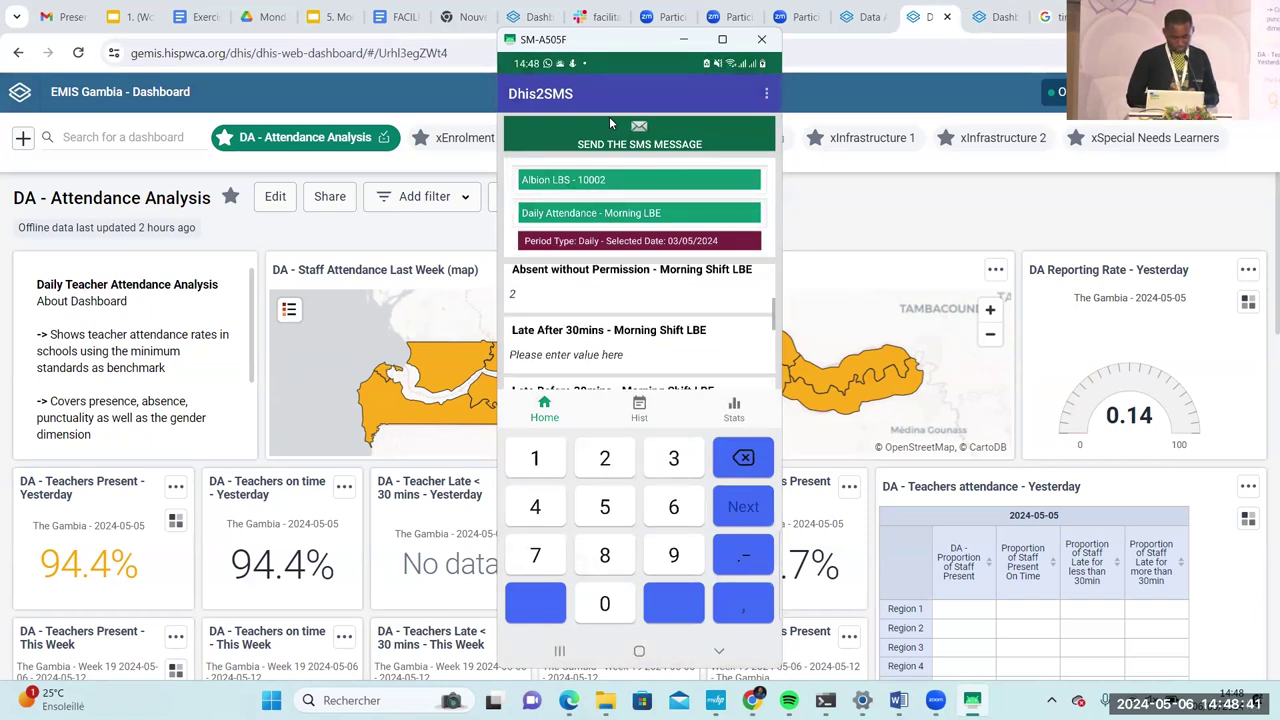
# Enter 2 teachers late after 30mins, 2 late before 30mins and 12 female teachers present for 03/05/2024.
pyautogui.write('2')
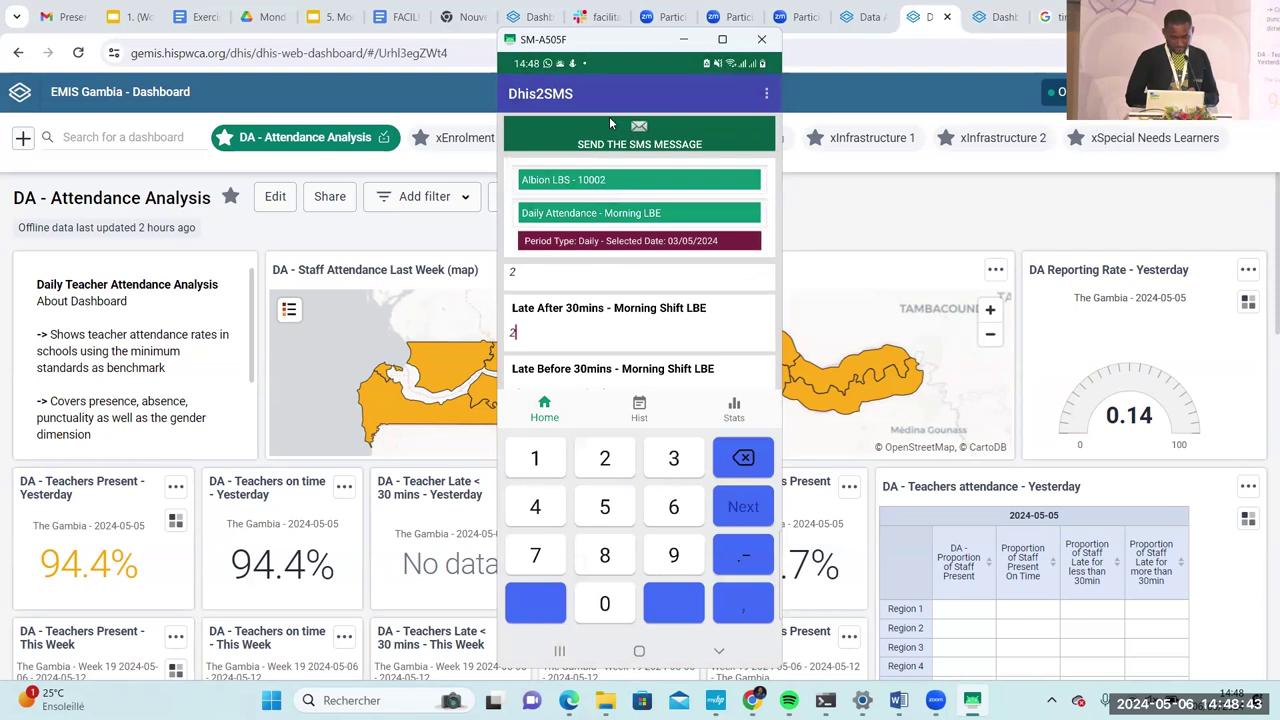
pyautogui.press('Return')
pyautogui.write('2')
pyautogui.press('Return')
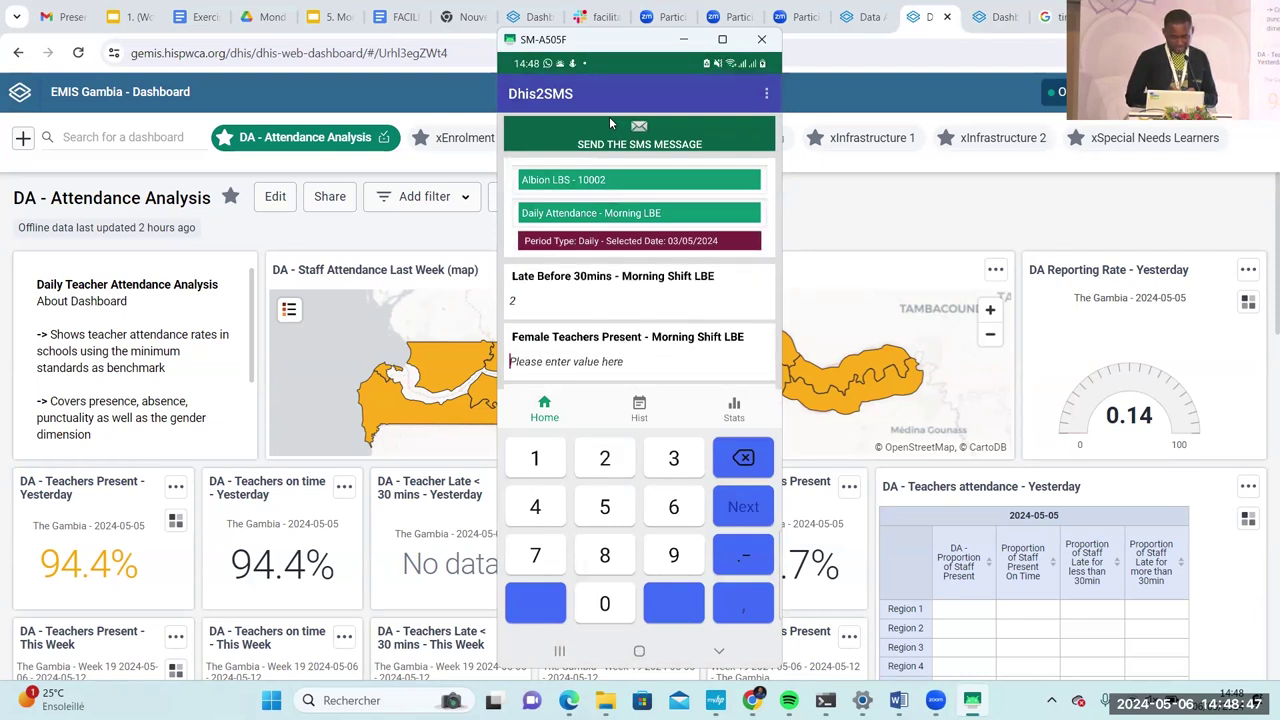
pyautogui.write('12')
pyautogui.press('Return')
# Enter 1203 students present and 2 students absent for 03/05/2024, and open the data entry summary for sending by SMS.
pyautogui.write('12')
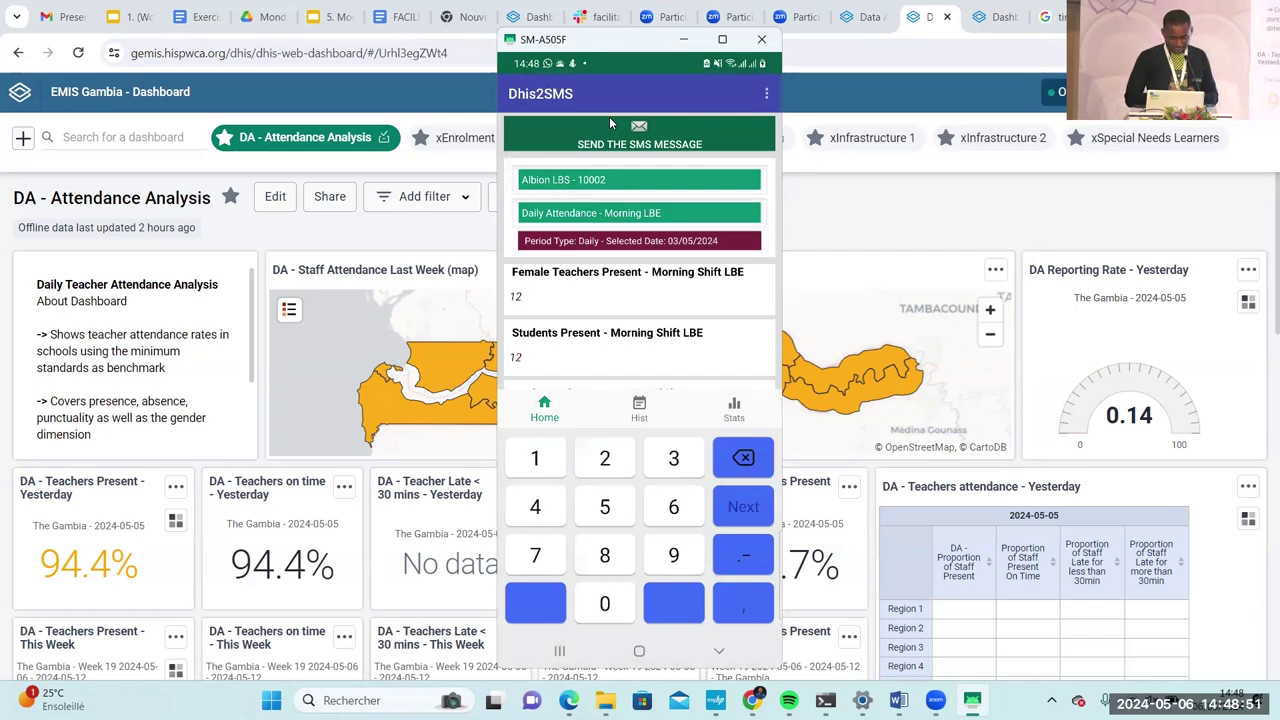
pyautogui.write('00')
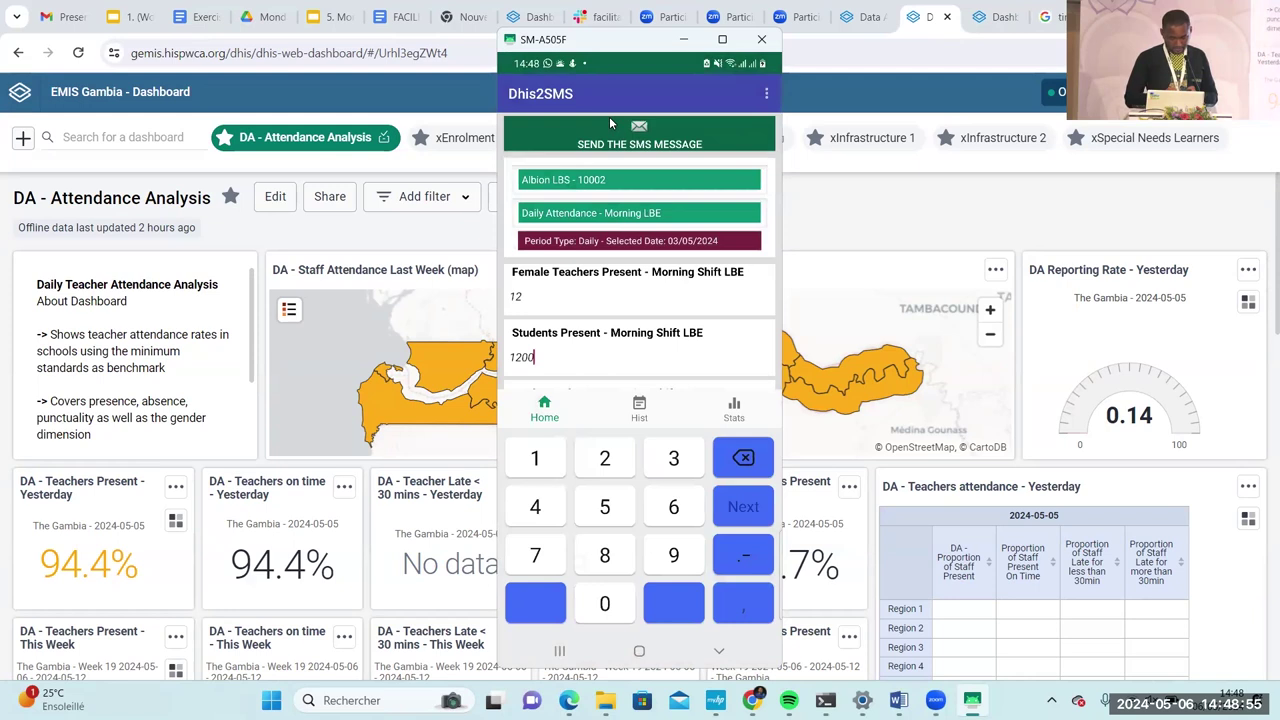
pyautogui.write('33')
pyautogui.press('Return')
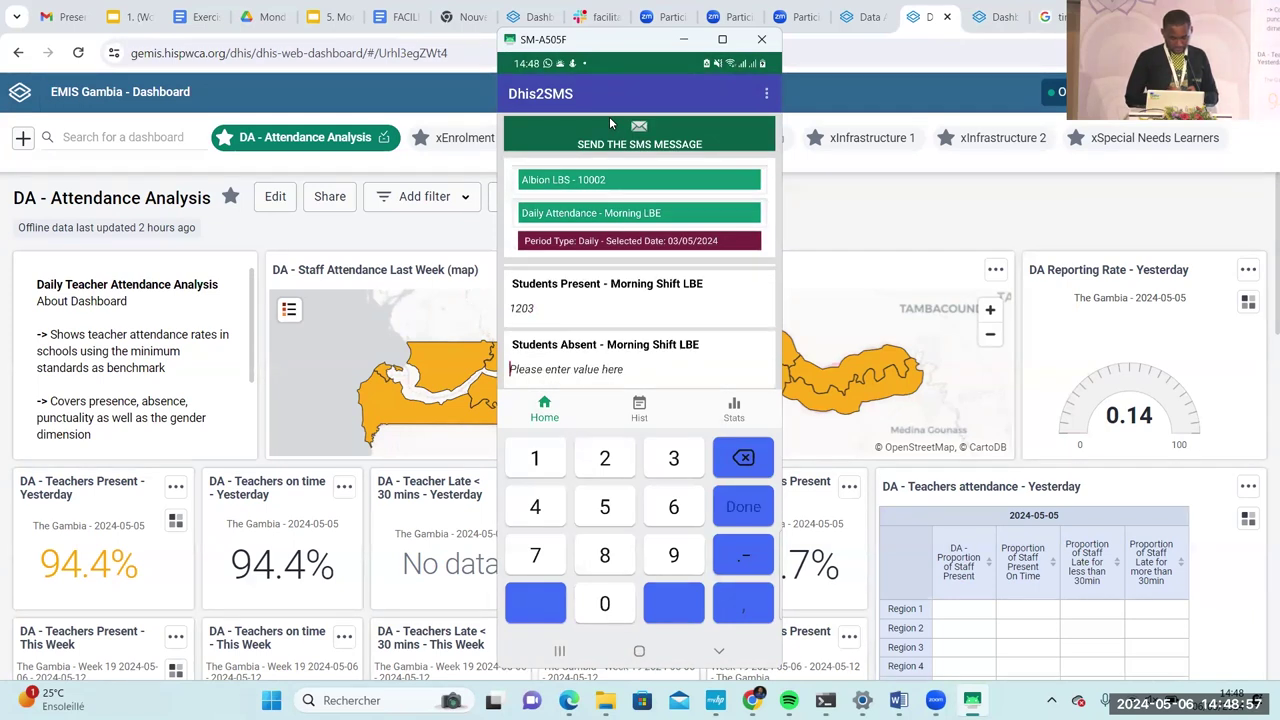
pyautogui.write('2')
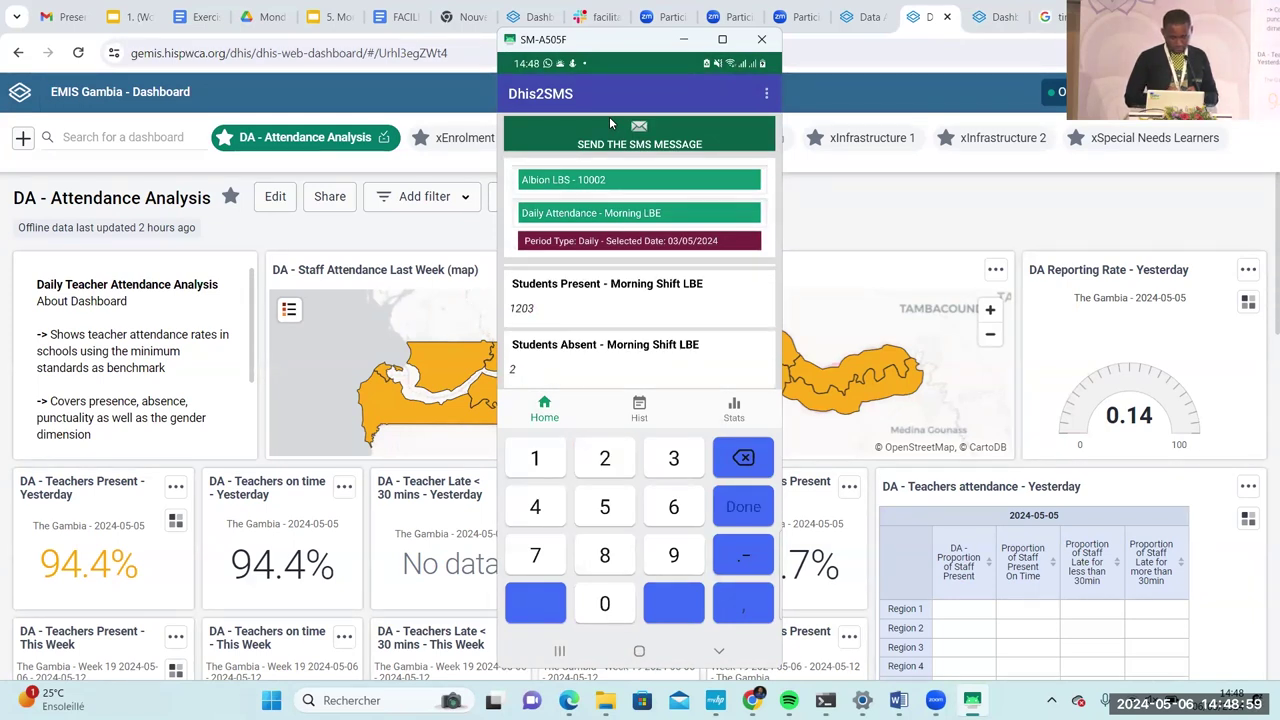
pyautogui.click(610, 122)
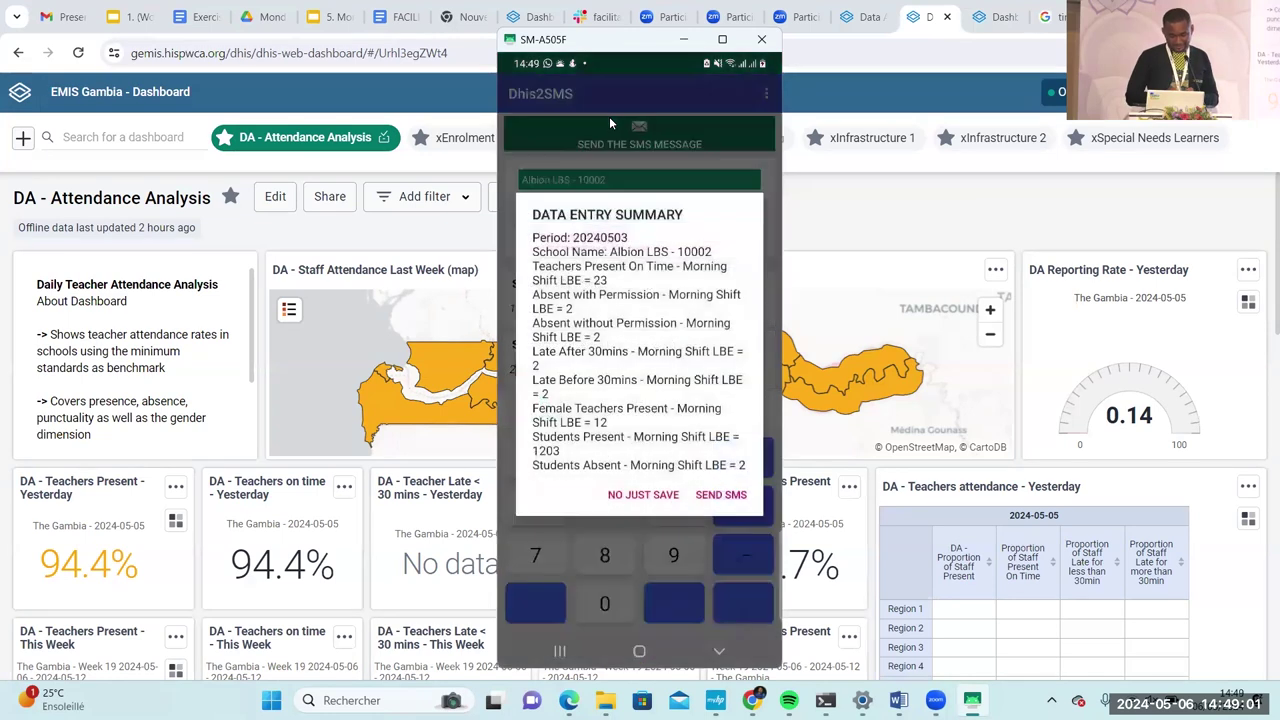
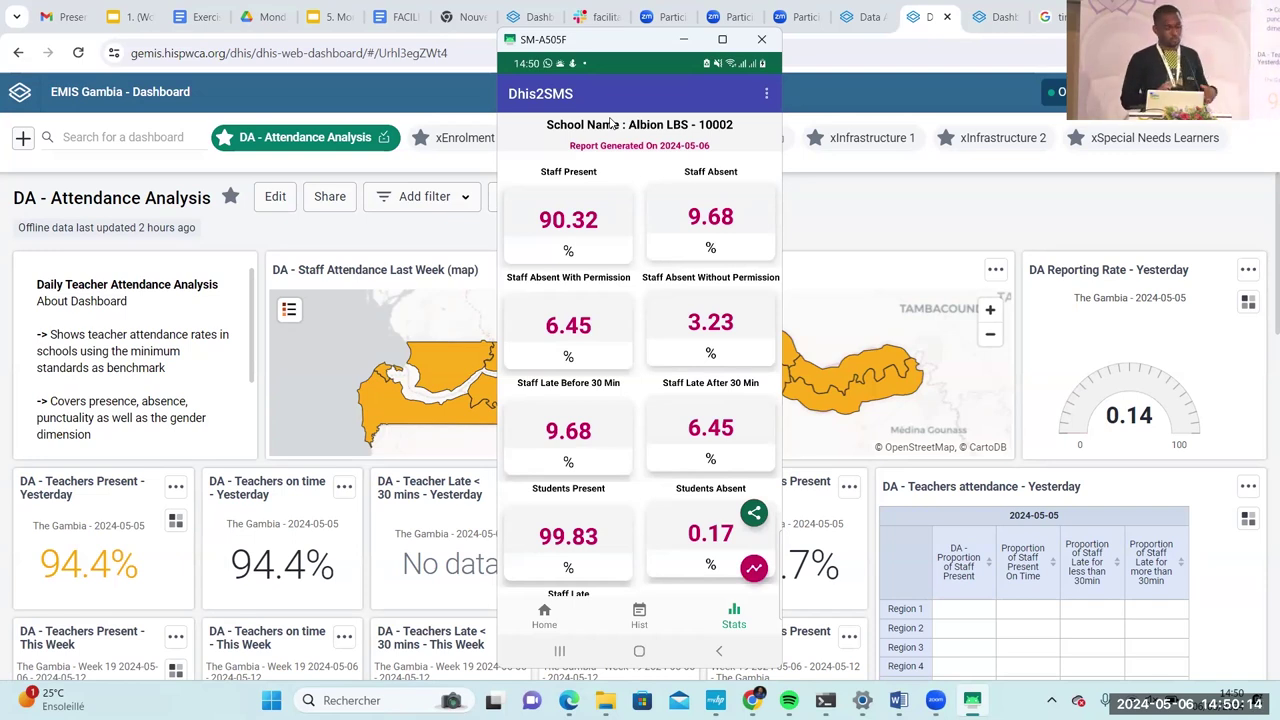
# Review the Albion LBS attendance percentages and the Teachers and Students bar charts in the statistics report.
pyautogui.scroll(-3, 612, 122)
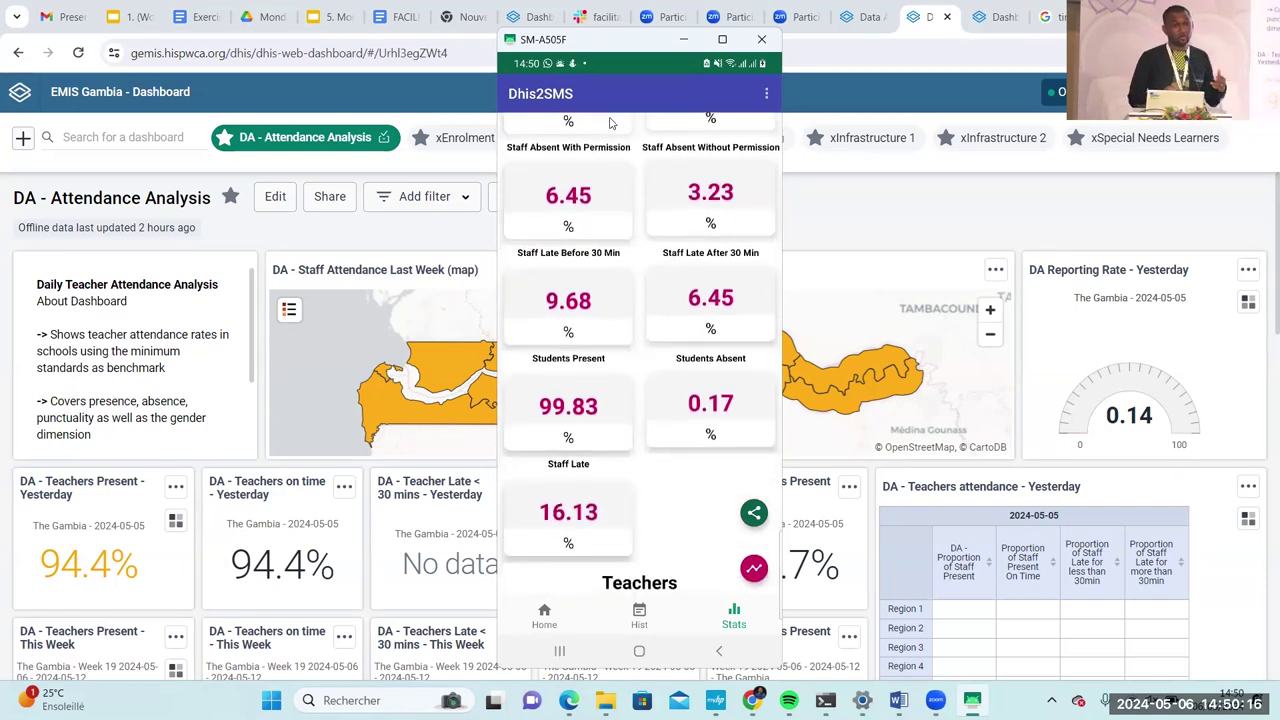
pyautogui.scroll(-2, 612, 122)
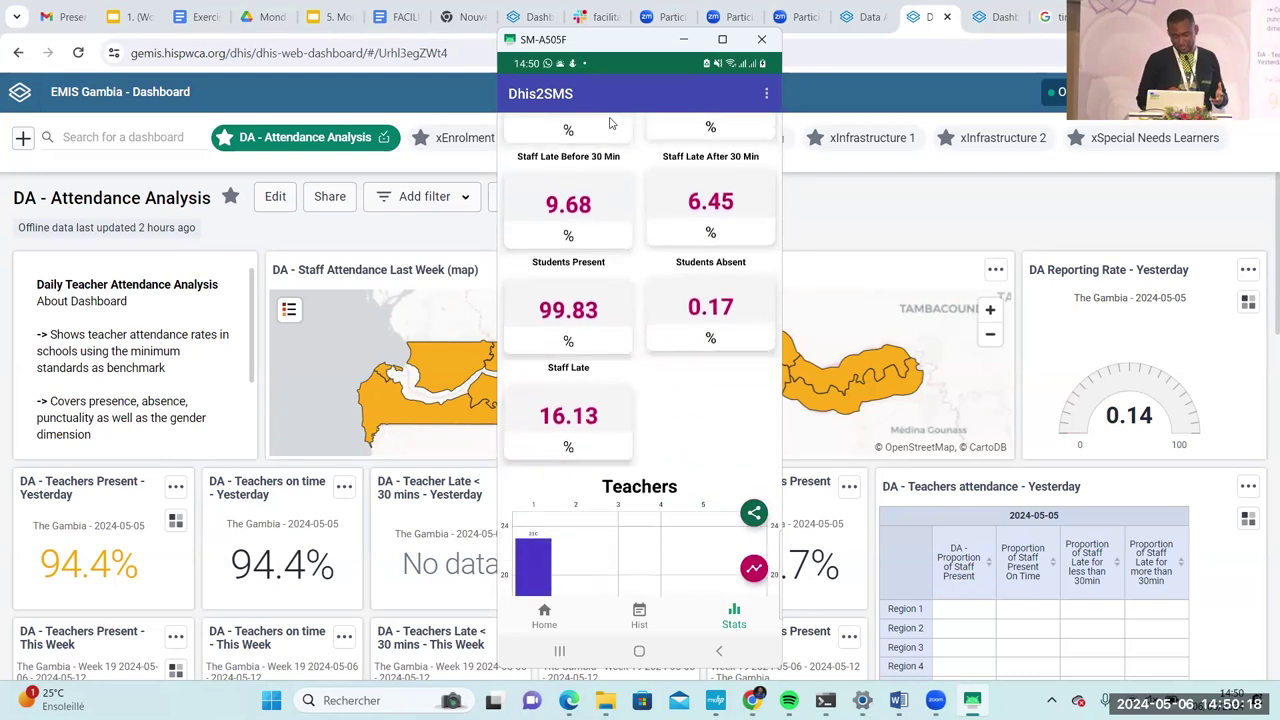
pyautogui.scroll(-8, 612, 122)
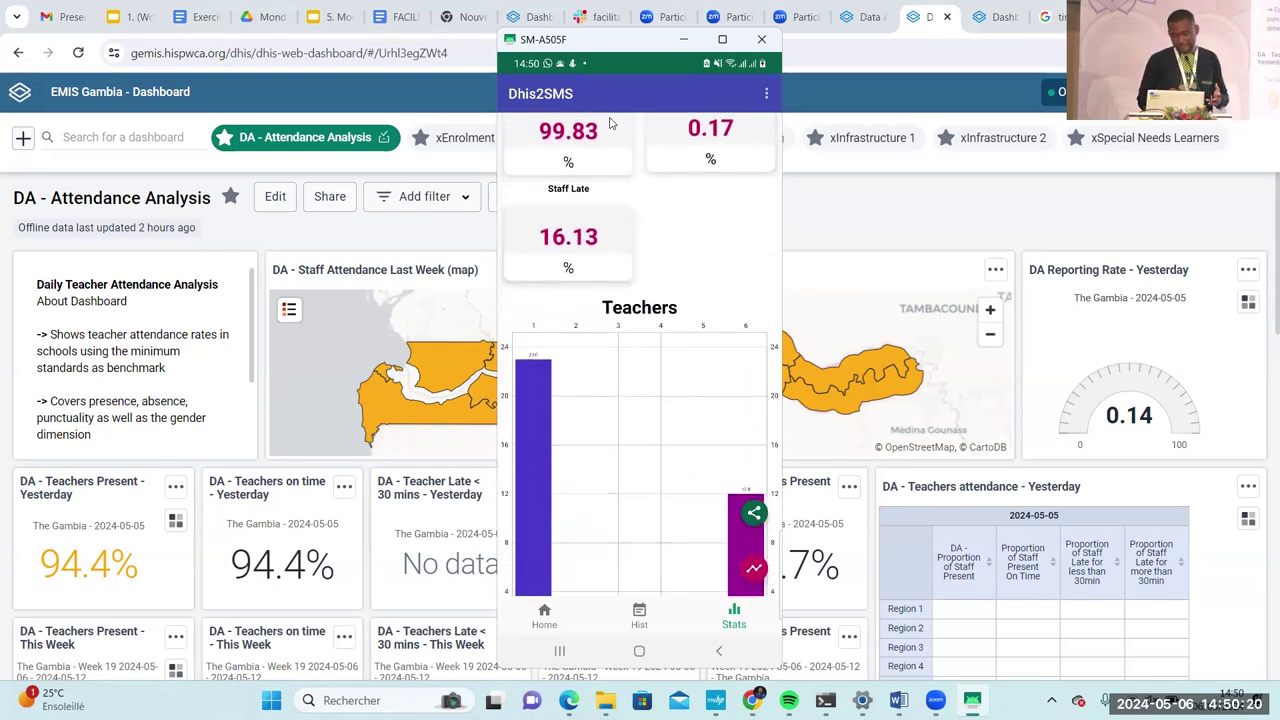
pyautogui.scroll(-9, 612, 122)
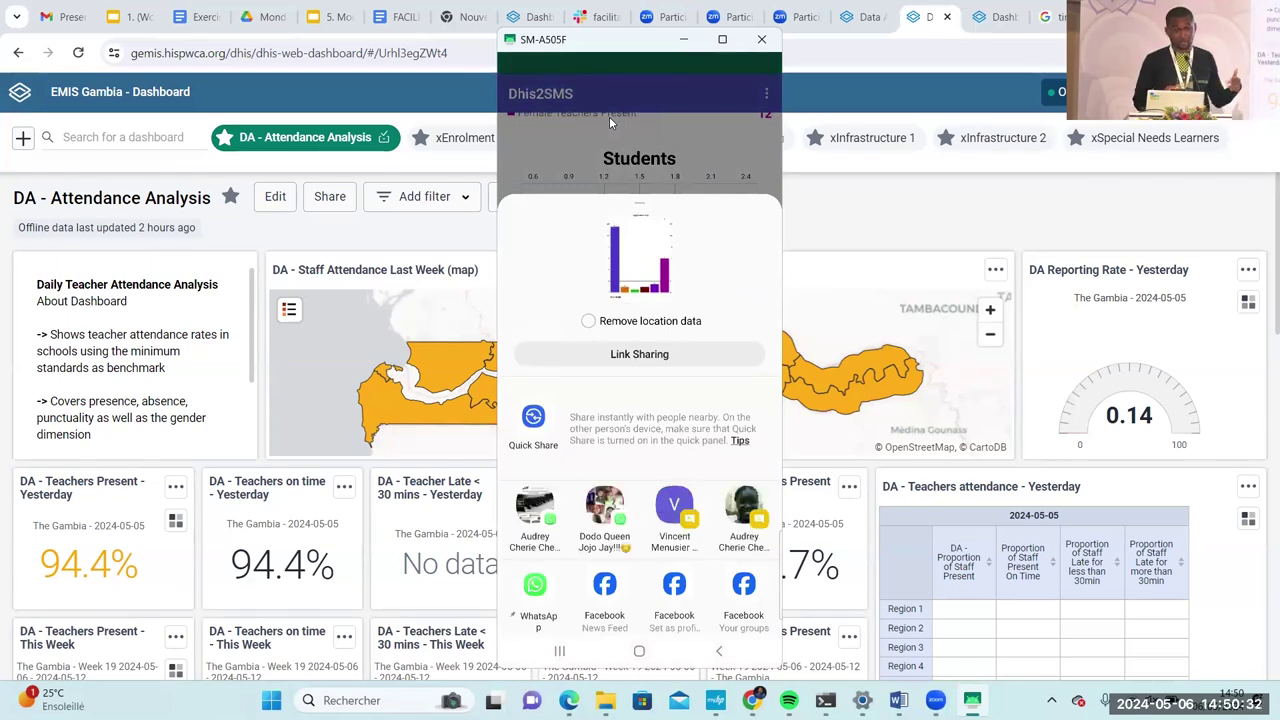
# Browse the sharing options for the Teachers chart, view its PDF print preview and return to the statistics report.
pyautogui.scroll(-5, 610, 121)
pyautogui.scroll(-5, 610, 121)
pyautogui.scroll(-3, 610, 121)
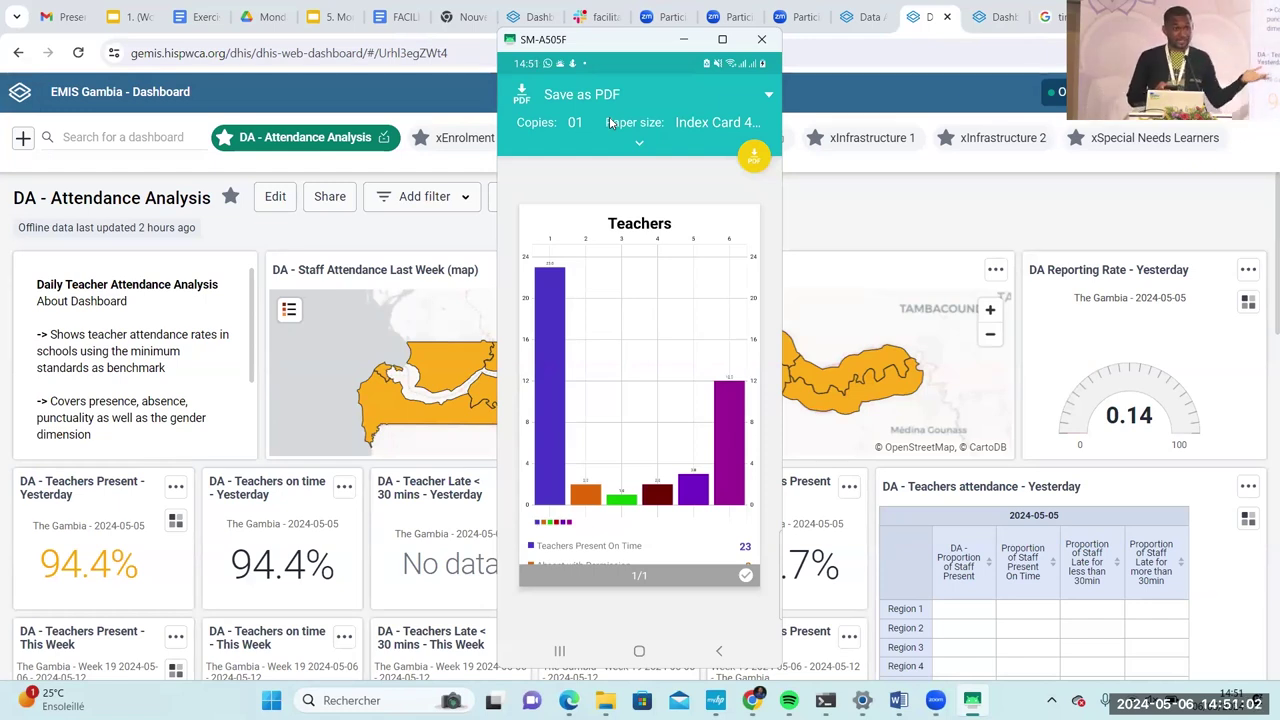
pyautogui.rightClick(610, 122)
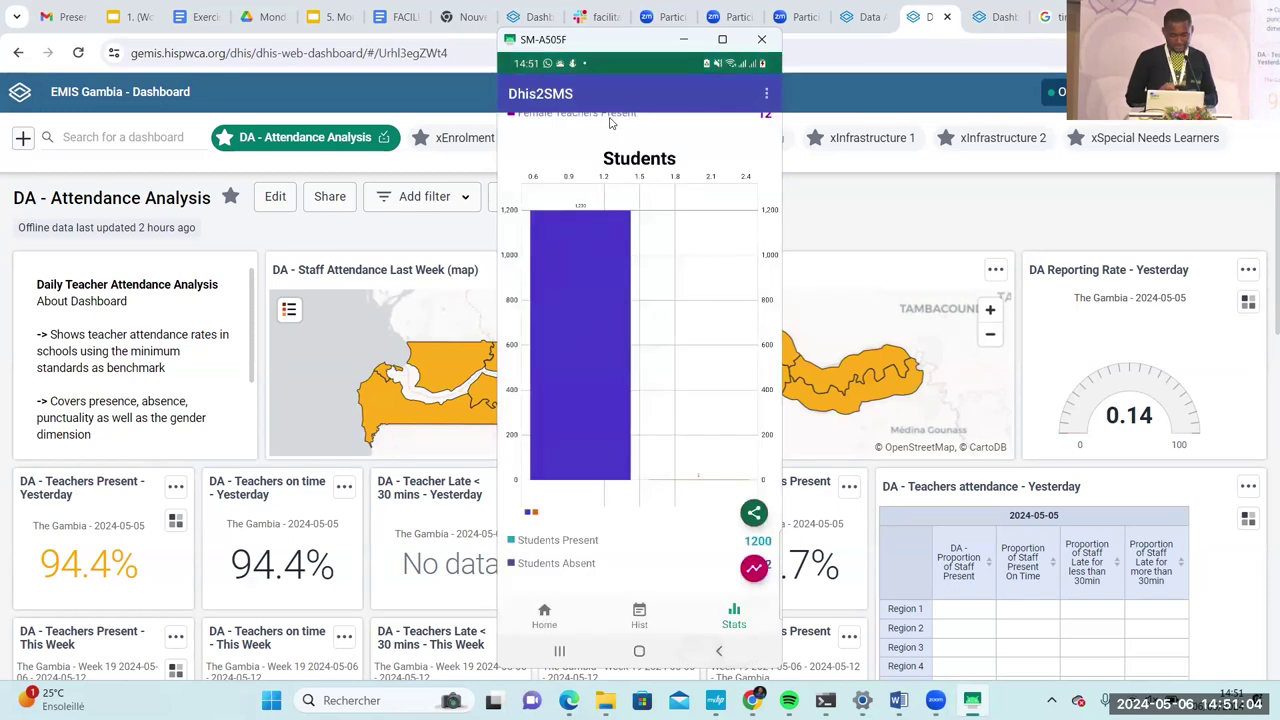
# Review the statistics report from its beginning and examine the May 2023 trend charts for students and teachers of Daily Attendance - Morning LBE.
pyautogui.scroll(2, 610, 122)
pyautogui.scroll(10, 610, 122)
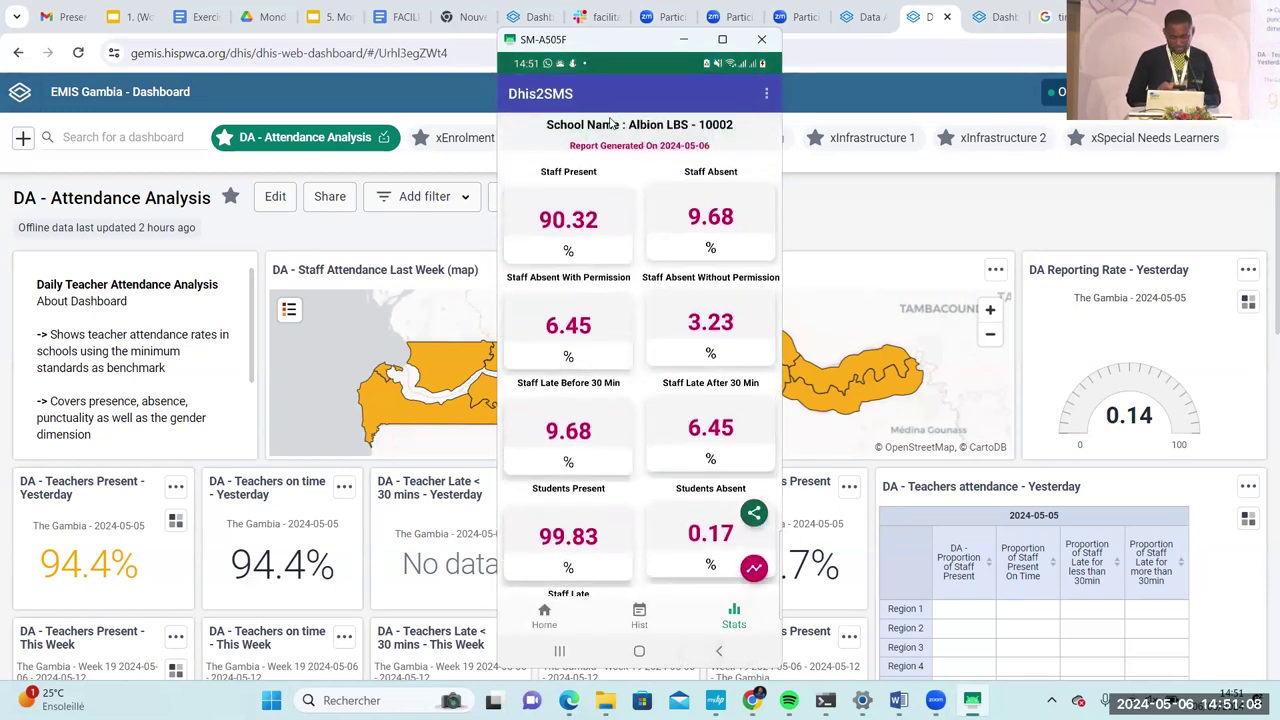
pyautogui.rightClick(612, 122)
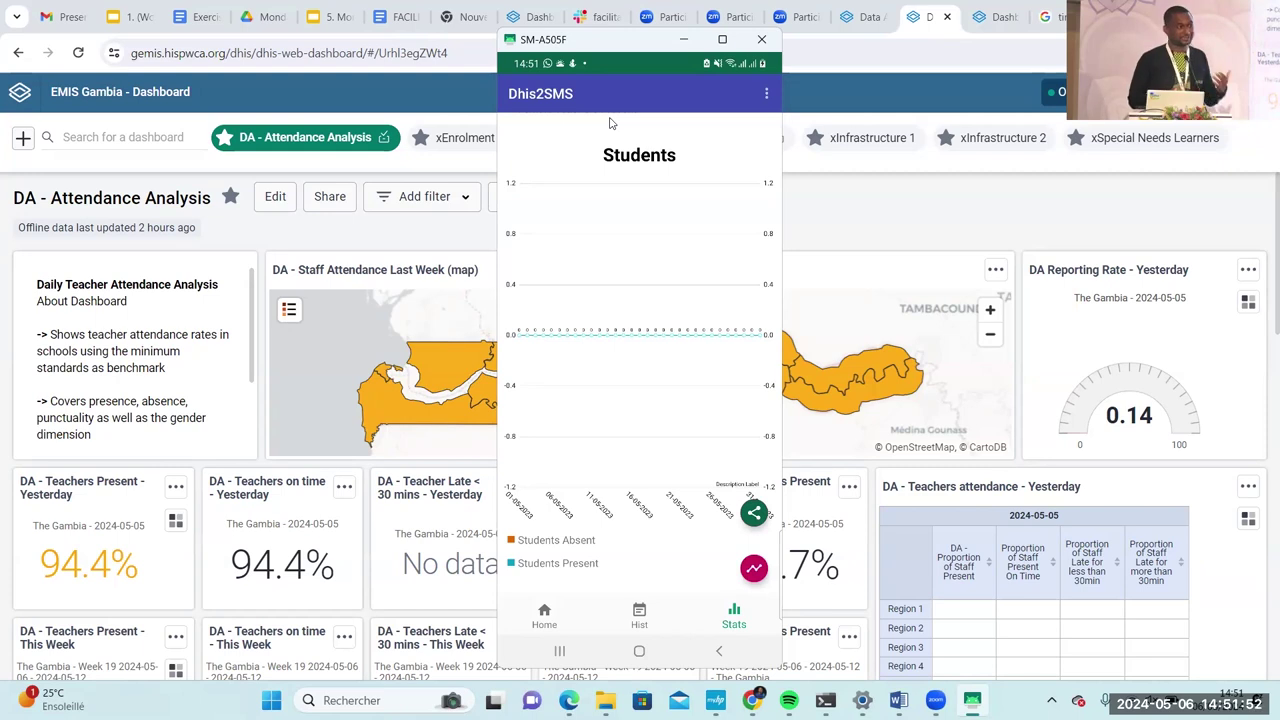
pyautogui.scroll(10, 612, 123)
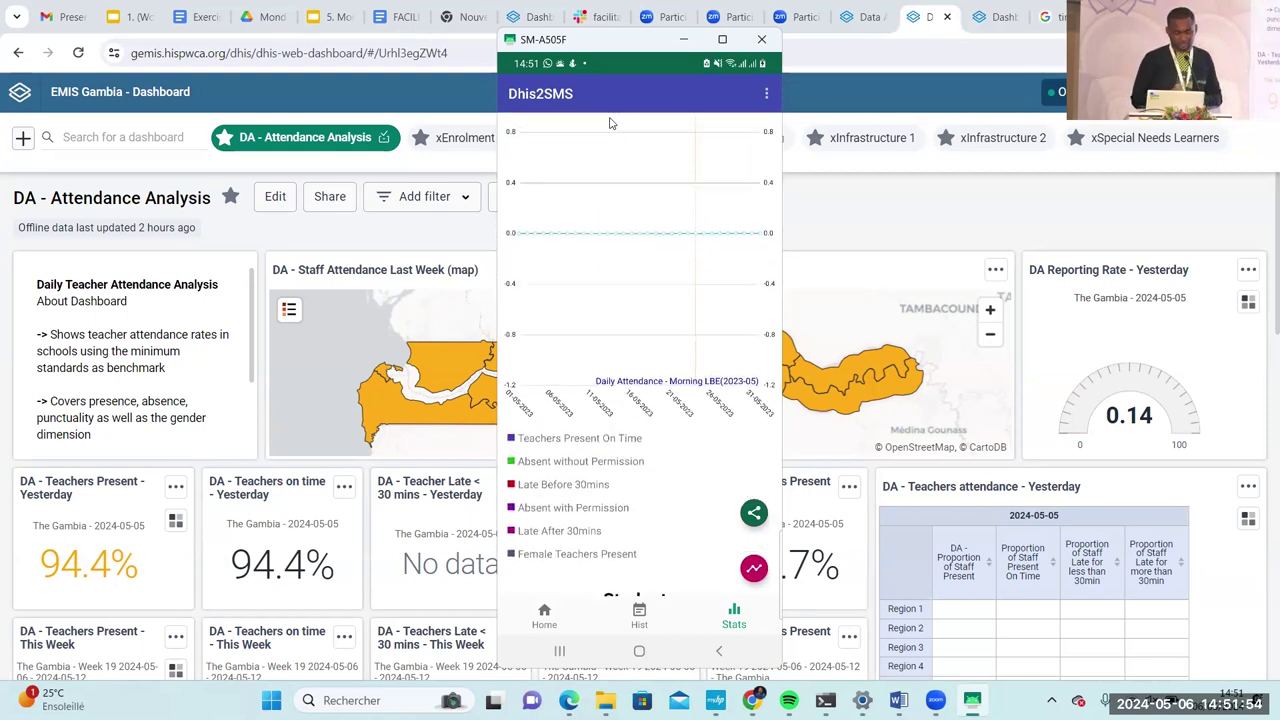
pyautogui.scroll(5, 612, 123)
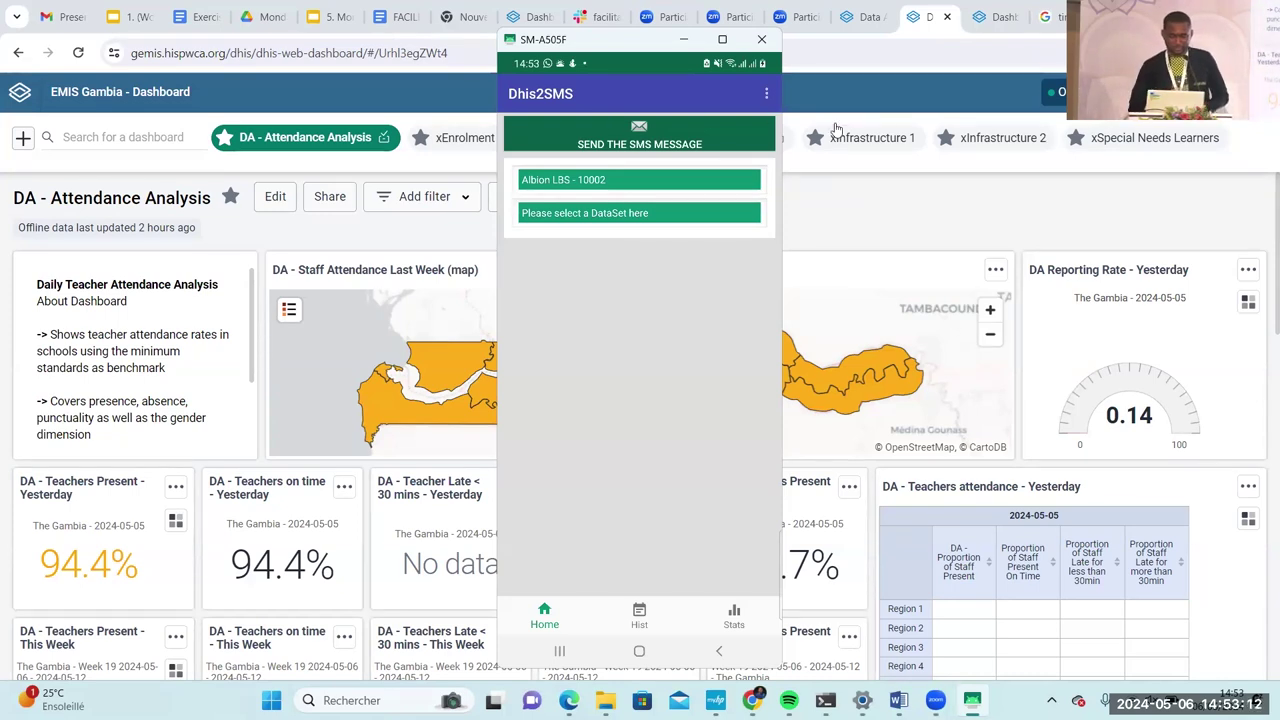
# Switch to the EMIS Gambia dashboard in the browser and open the DA - Attendance Monitoring dashboard.
pyautogui.click(895, 243)
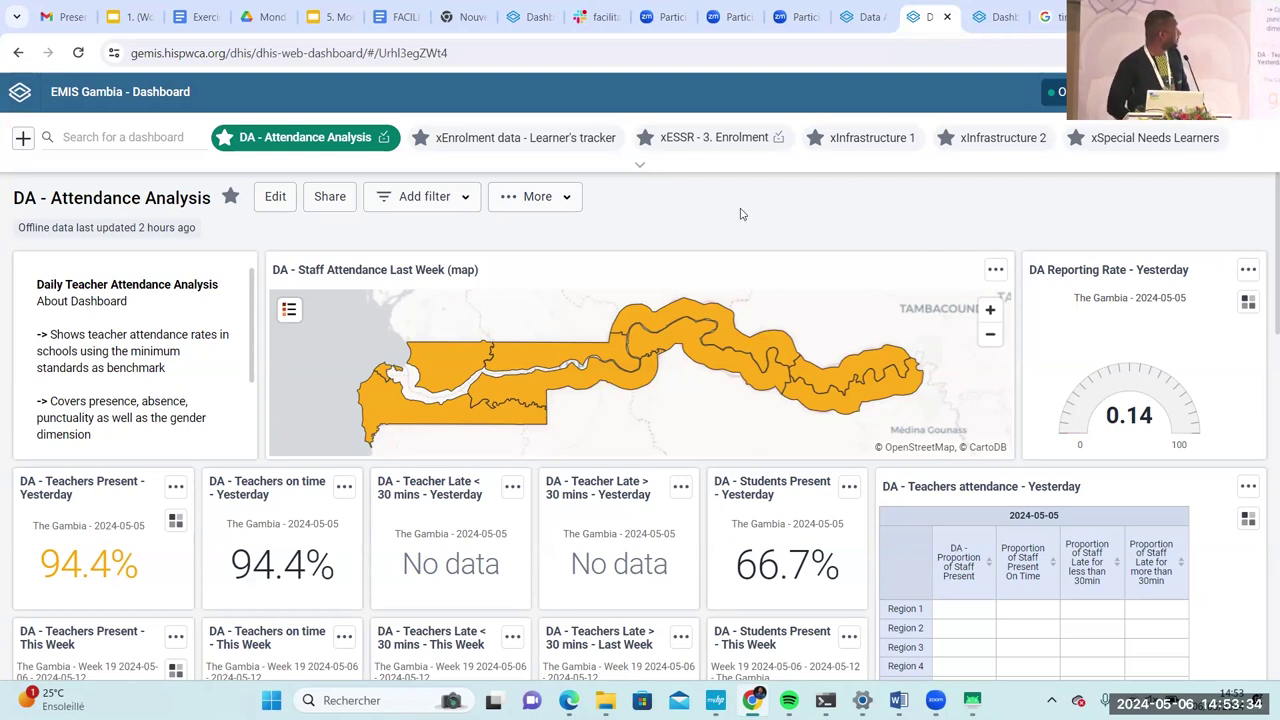
pyautogui.click(638, 166)
pyautogui.click(634, 172)
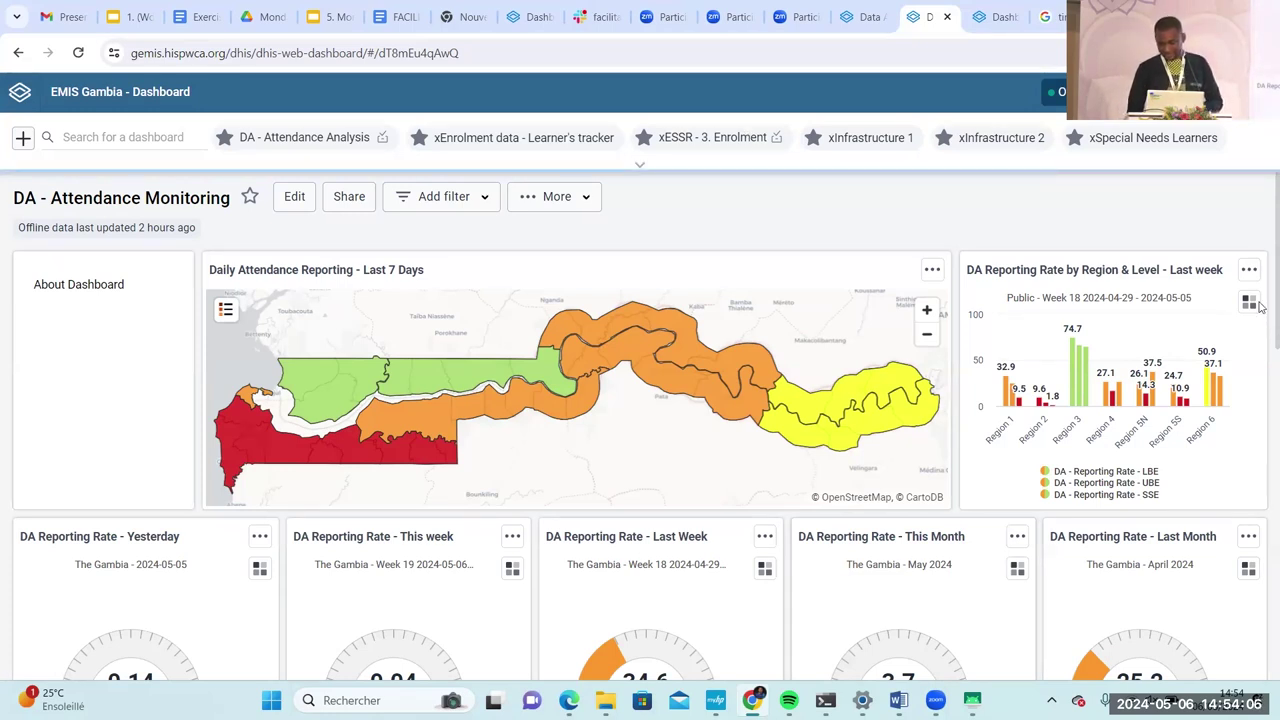
# Examine the reporting rate gauges, the last 12 weeks trend and the this-week and last-week reporting rate tables.
pyautogui.scroll(-3, 1262, 320)
pyautogui.scroll(-4, 1262, 436)
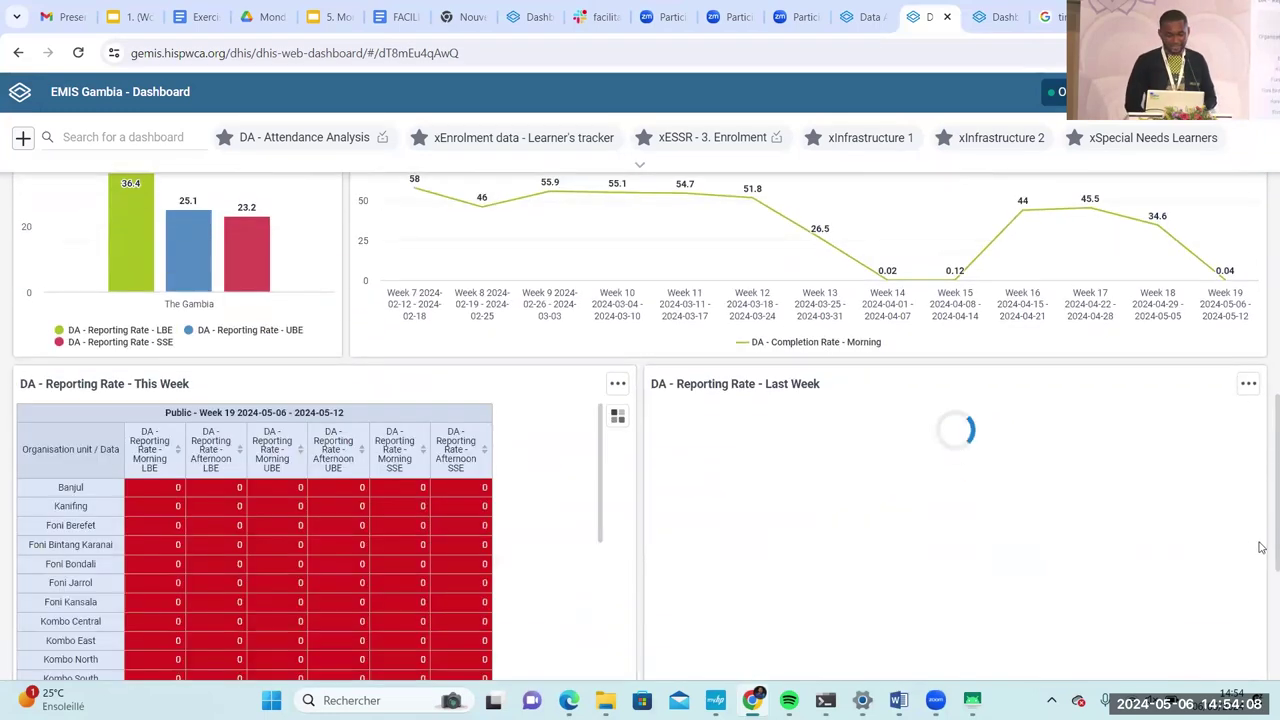
pyautogui.scroll(5, 1262, 522)
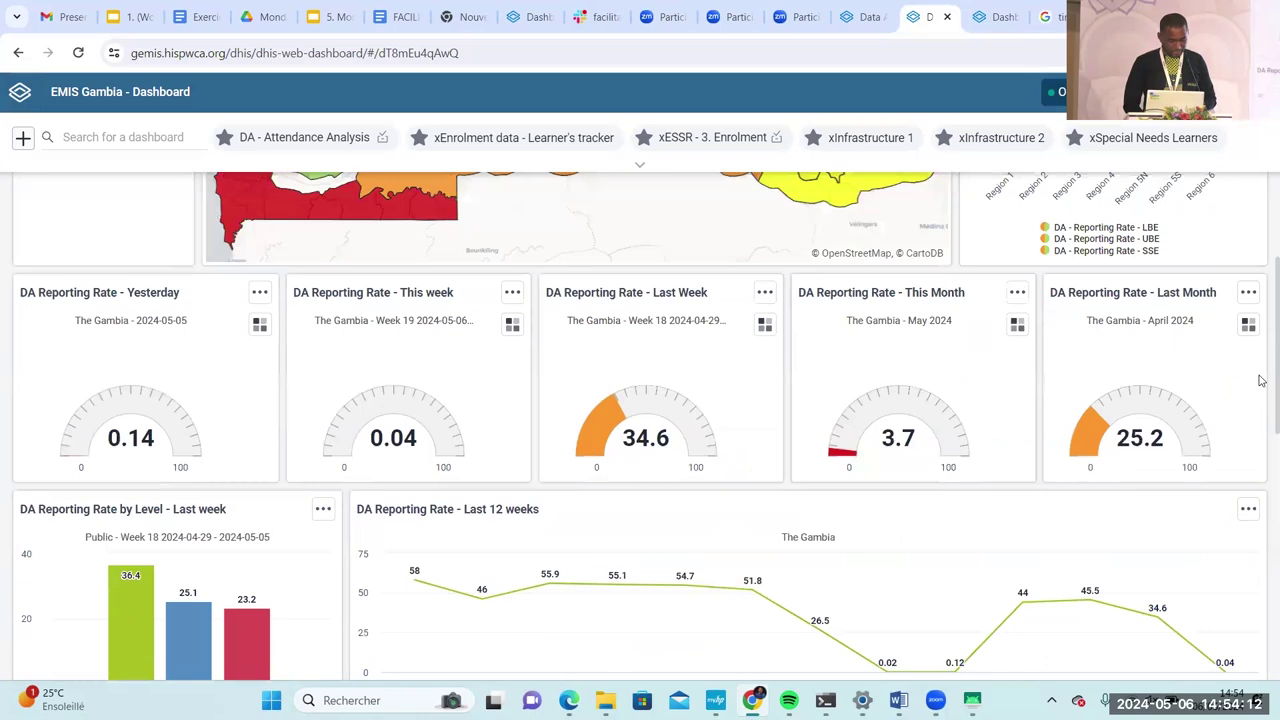
pyautogui.scroll(-1, 1262, 380)
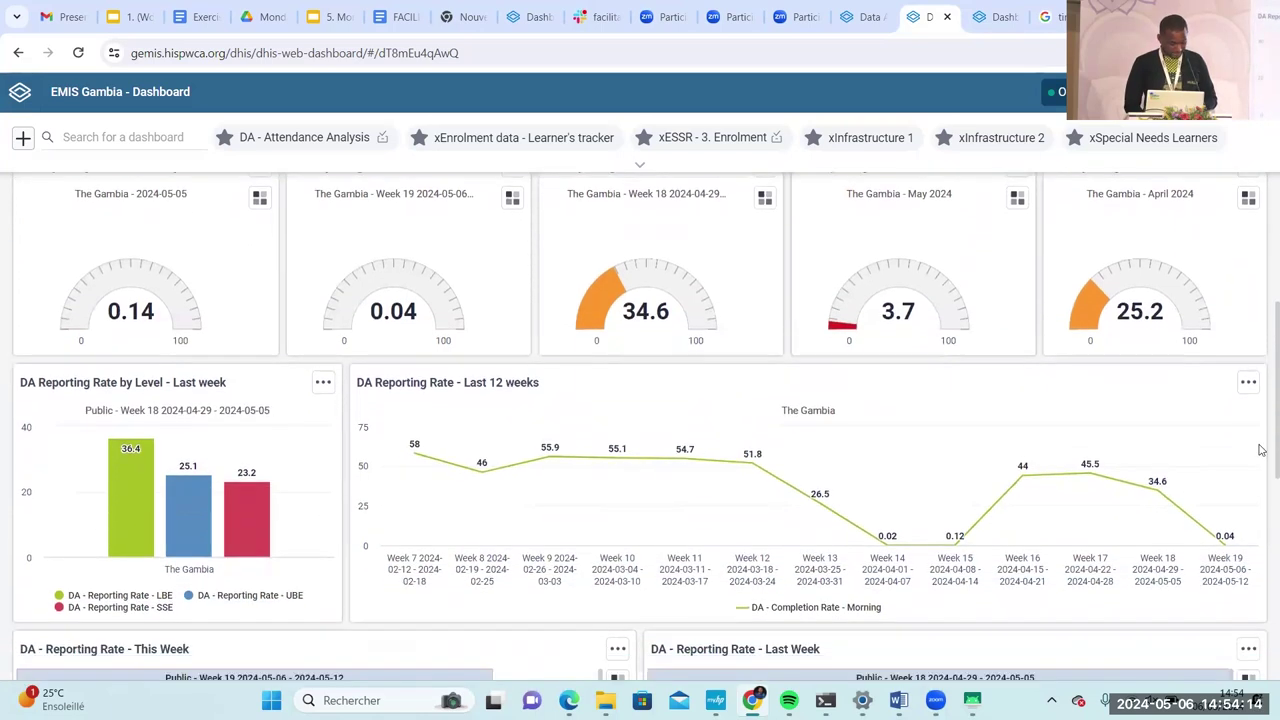
pyautogui.scroll(-3, 1262, 450)
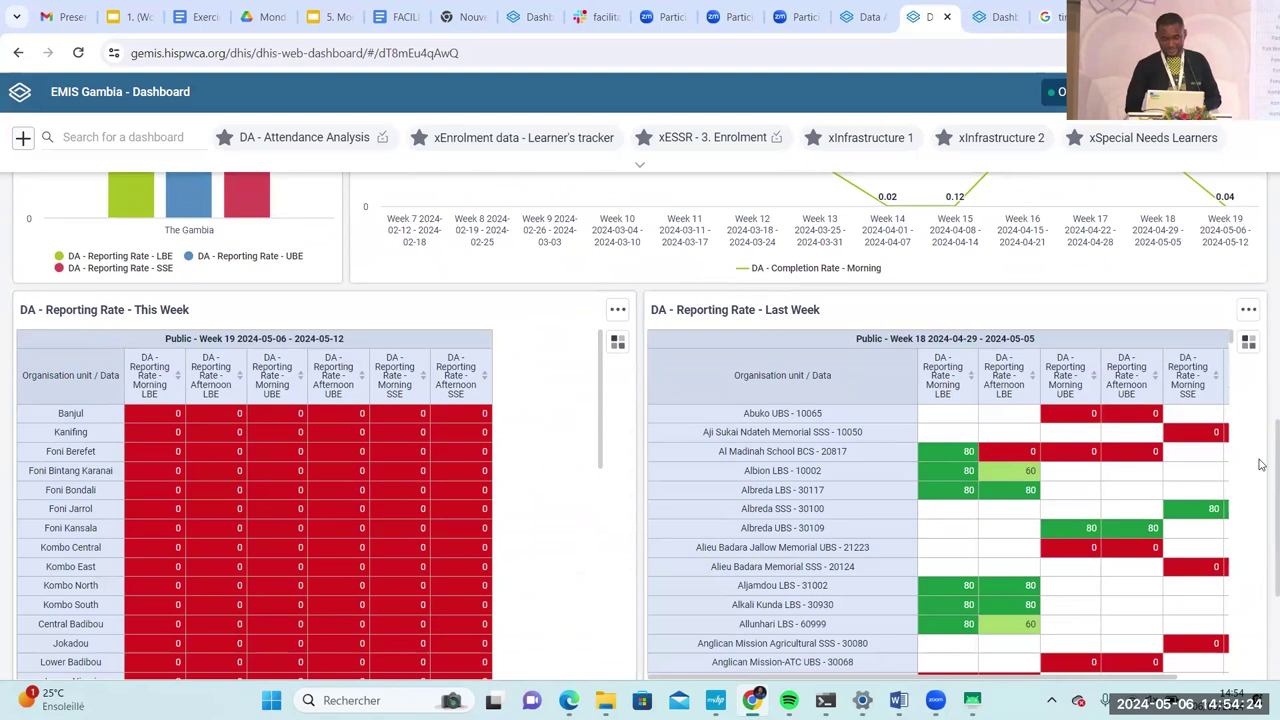
# Check the reporting rate table for the last 14 days and open the DA - Attendance Analysis dashboard.
pyautogui.scroll(-2, 1260, 530)
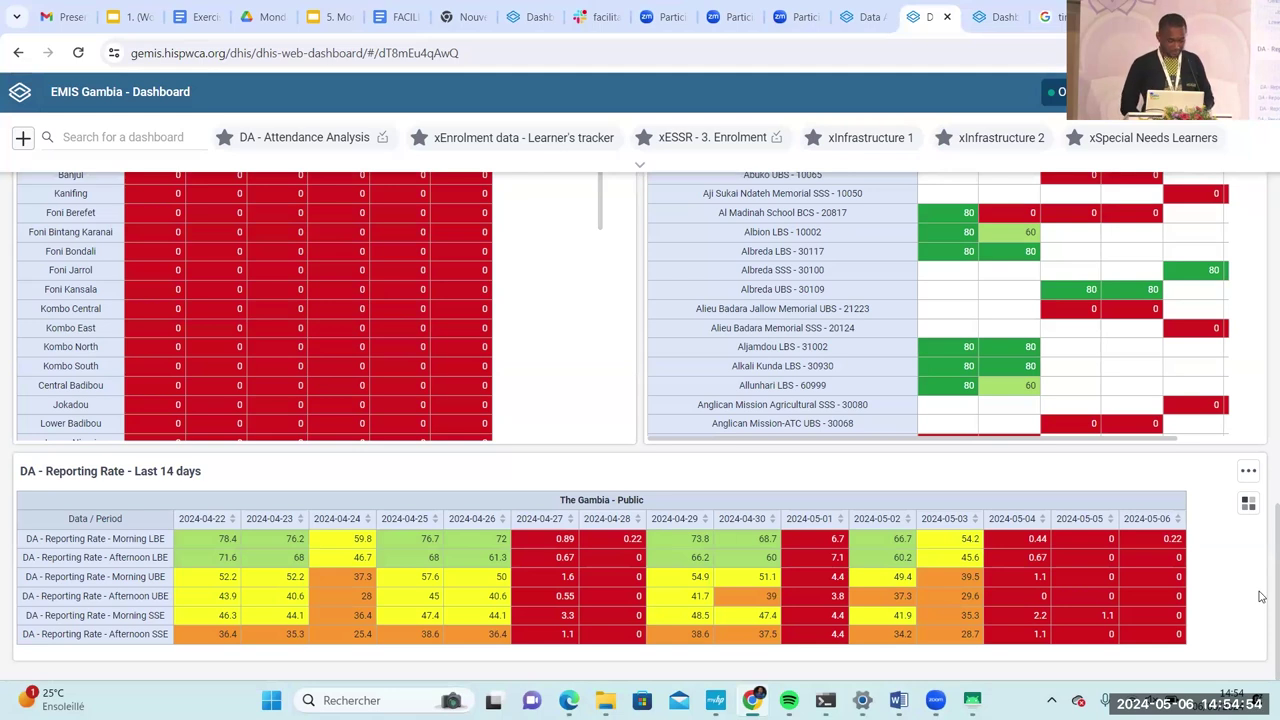
pyautogui.click(312, 134)
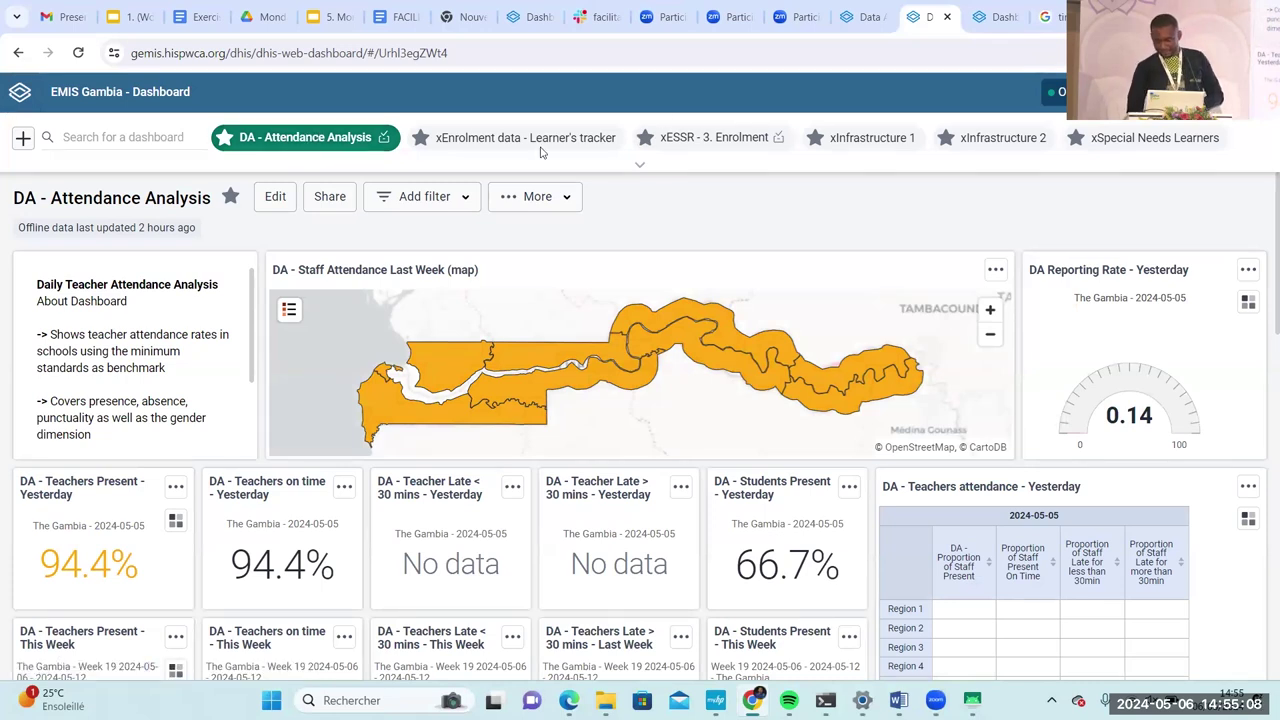
# Examine this week's teacher presence, punctuality and absenteeism figures and the weekly teacher and student attendance trends on the dashboard.
pyautogui.scroll(-1, 1260, 388)
pyautogui.scroll(-3, 1260, 388)
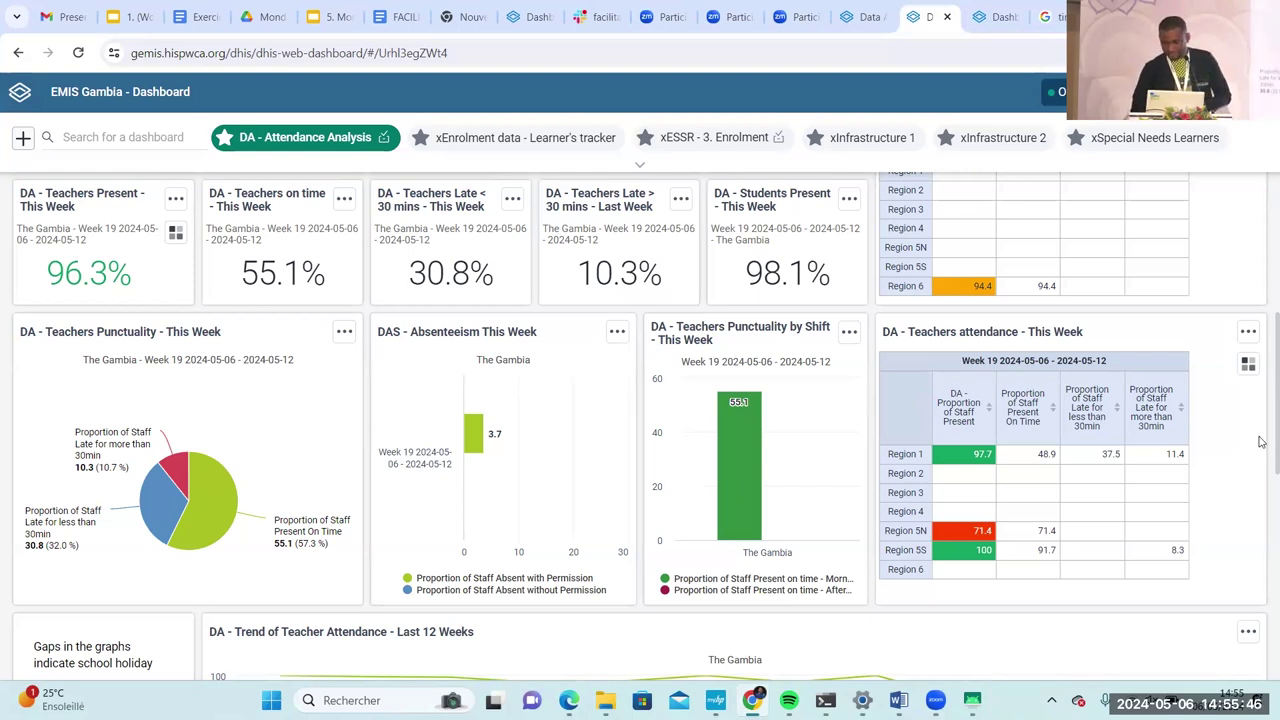
pyautogui.scroll(-4, 1261, 500)
pyautogui.scroll(-1, 1261, 580)
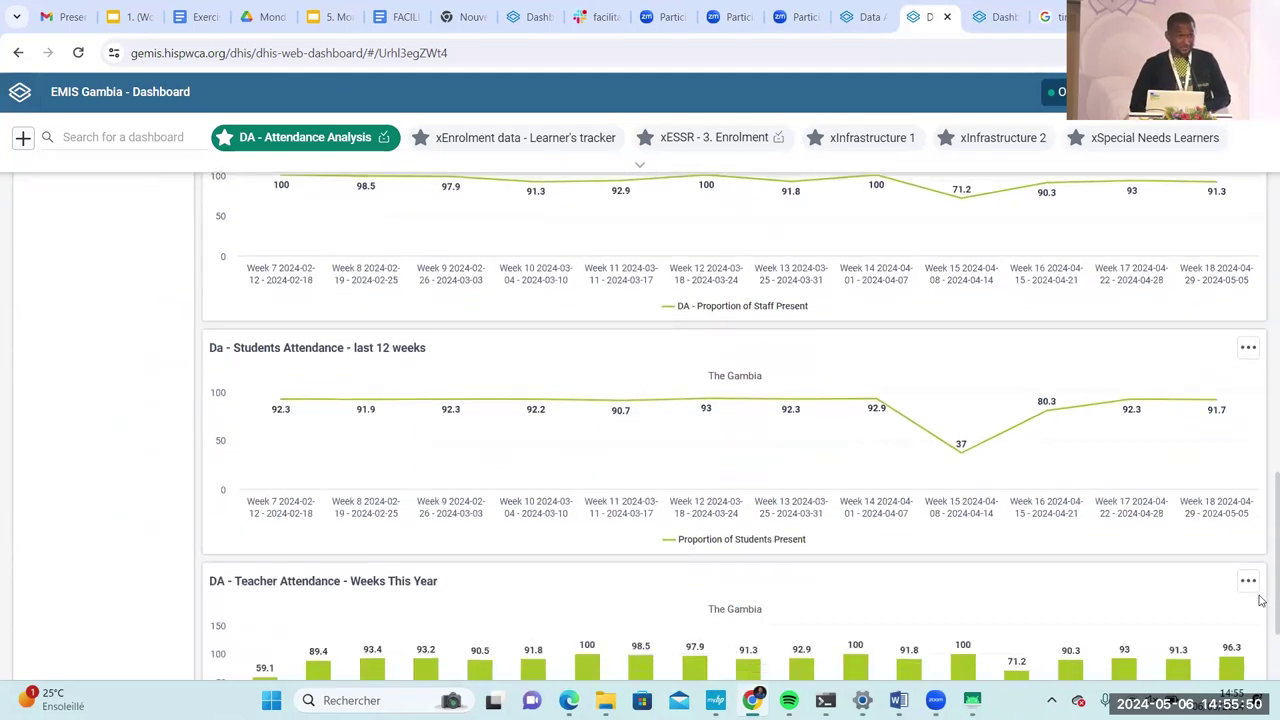
pyautogui.scroll(1, 1258, 590)
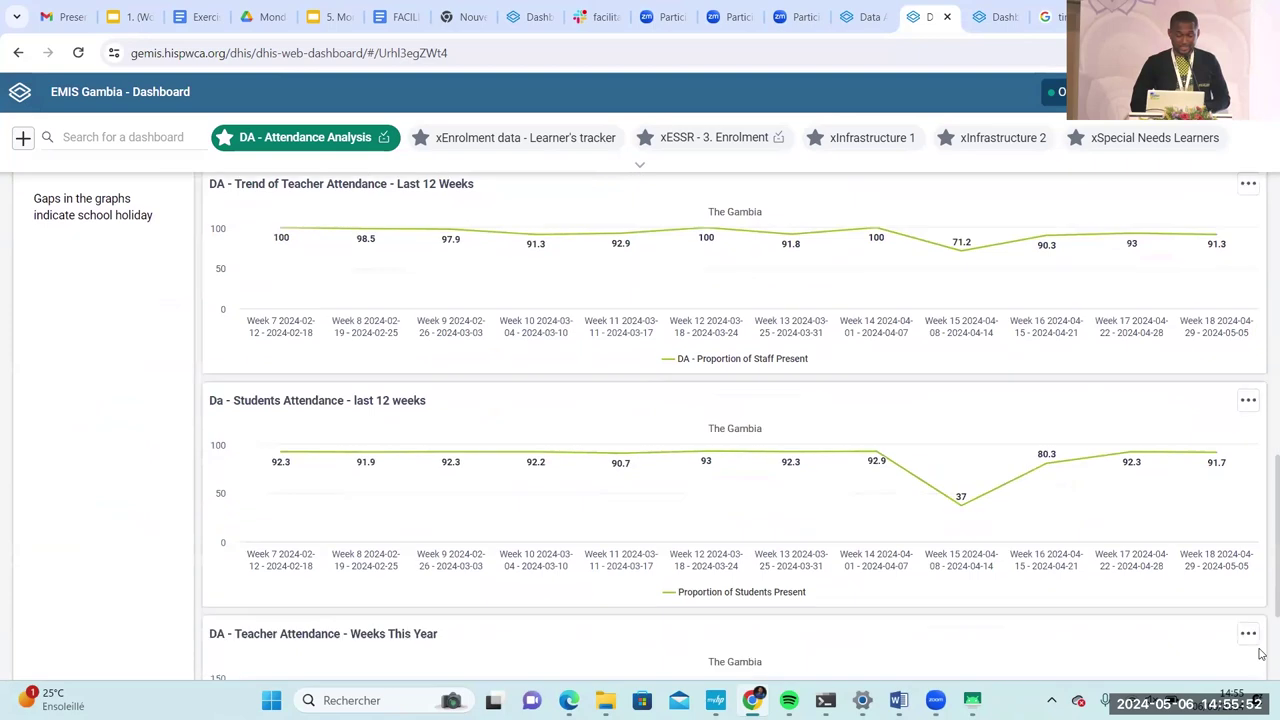
pyautogui.scroll(-3, 1260, 640)
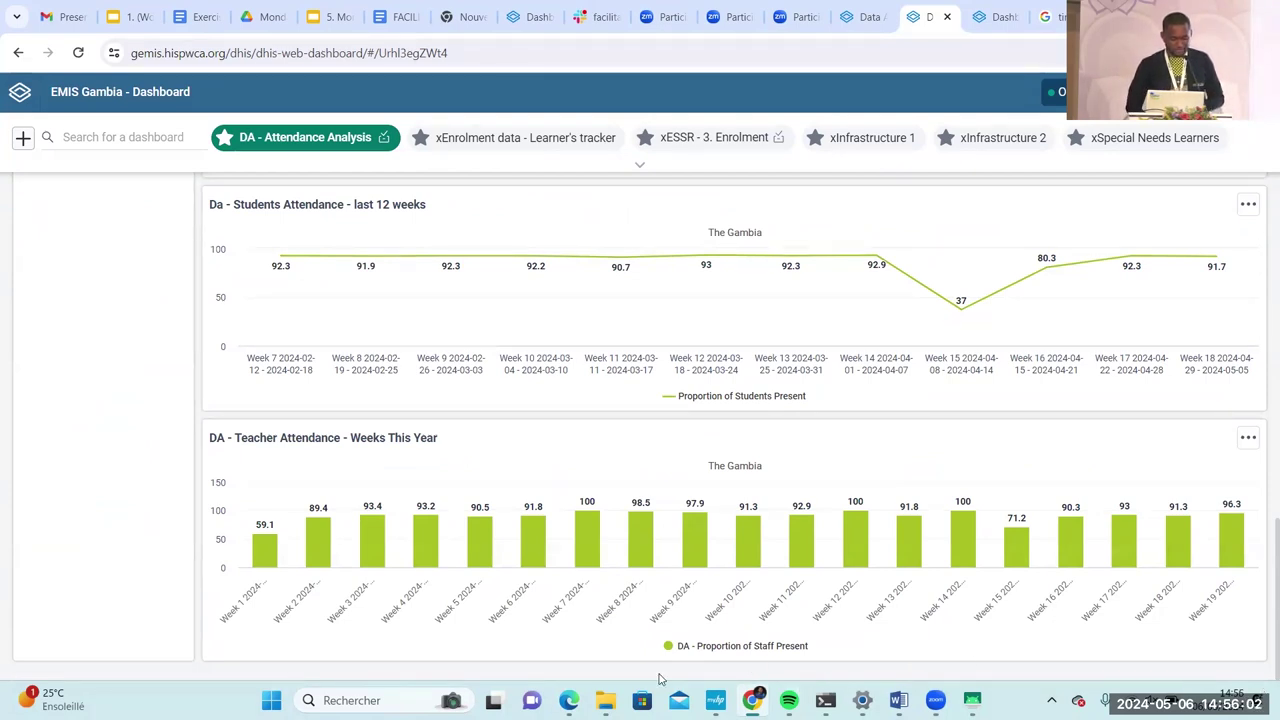
# Switch to the DHIS2 SMS Logs App in the Edge browser.
pyautogui.moveTo(568, 700)
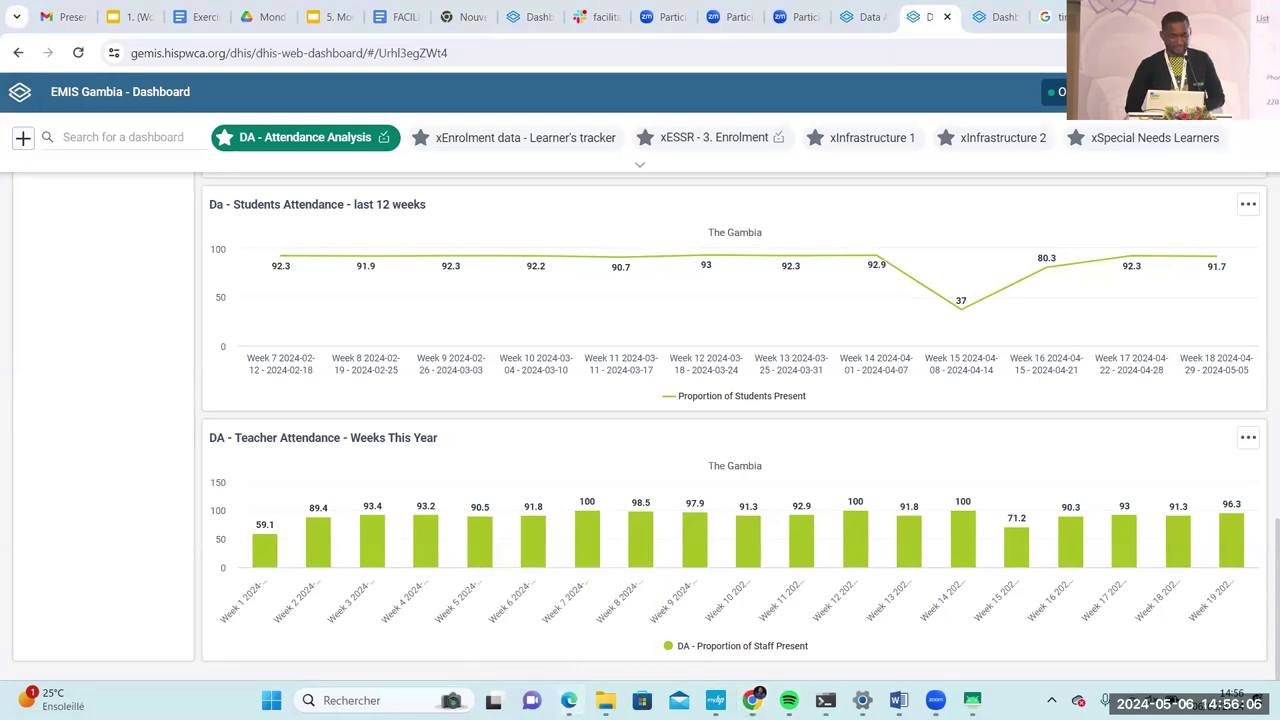
pyautogui.hotkey('alt', 'Tab')
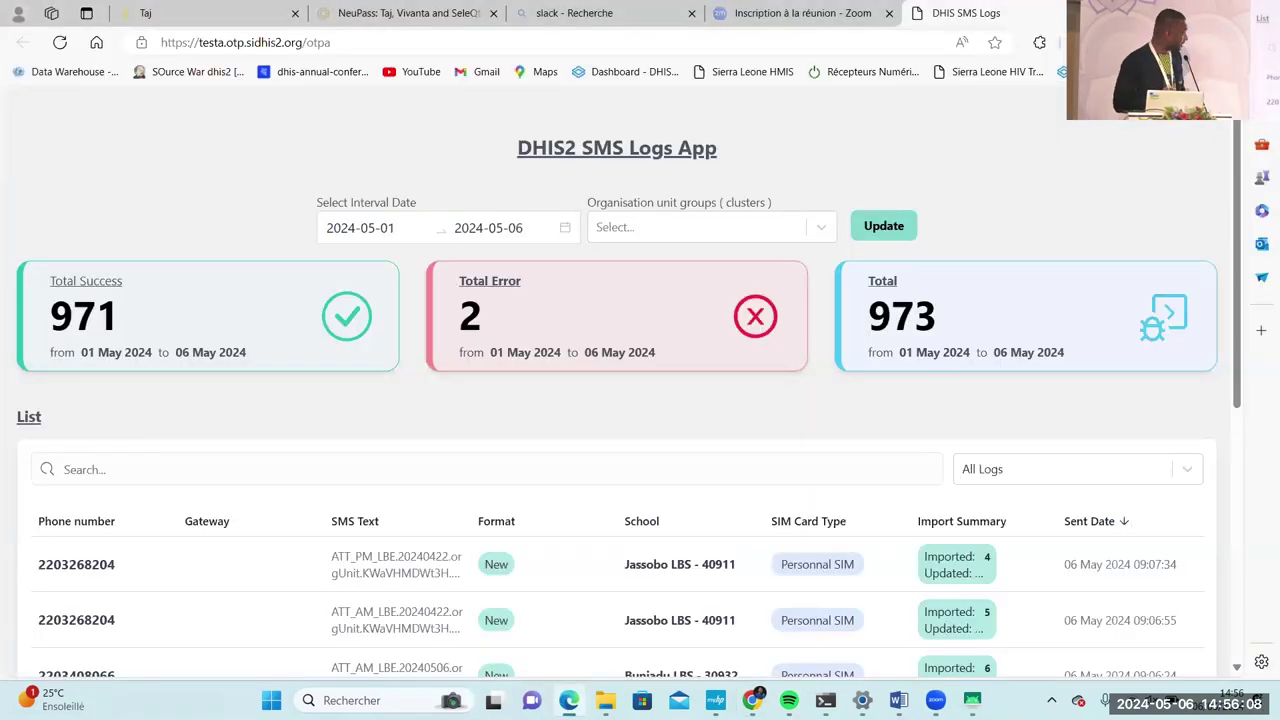